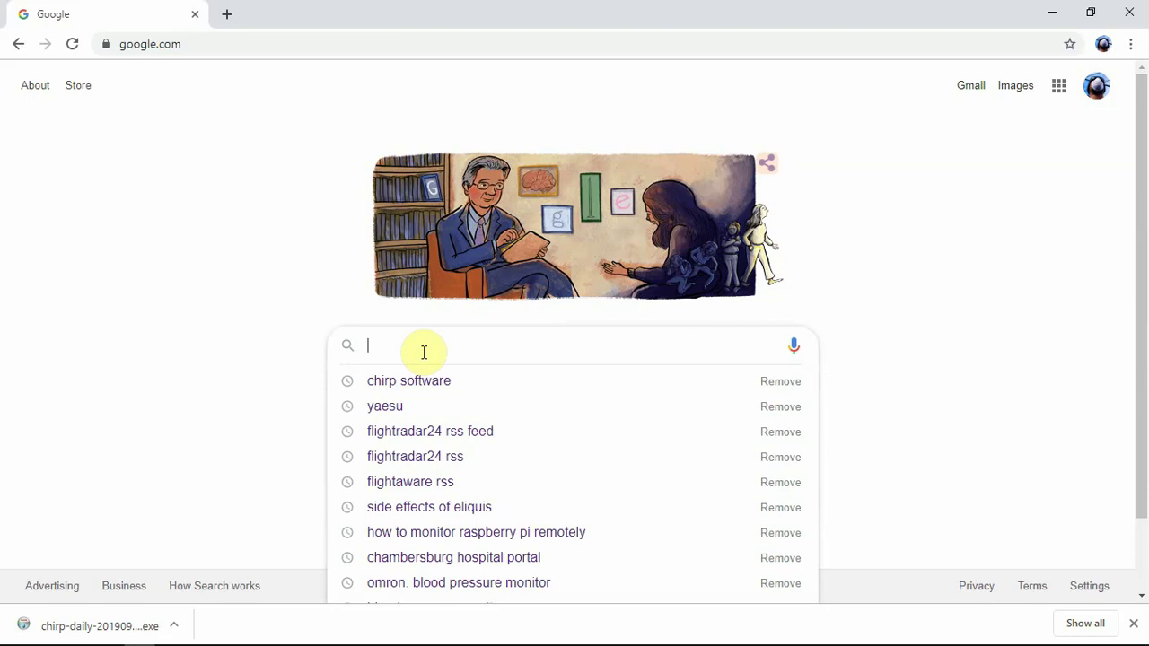
Step: Search Google for 'chirp software' using the earlier search suggestion
key("Down")
key("Return")
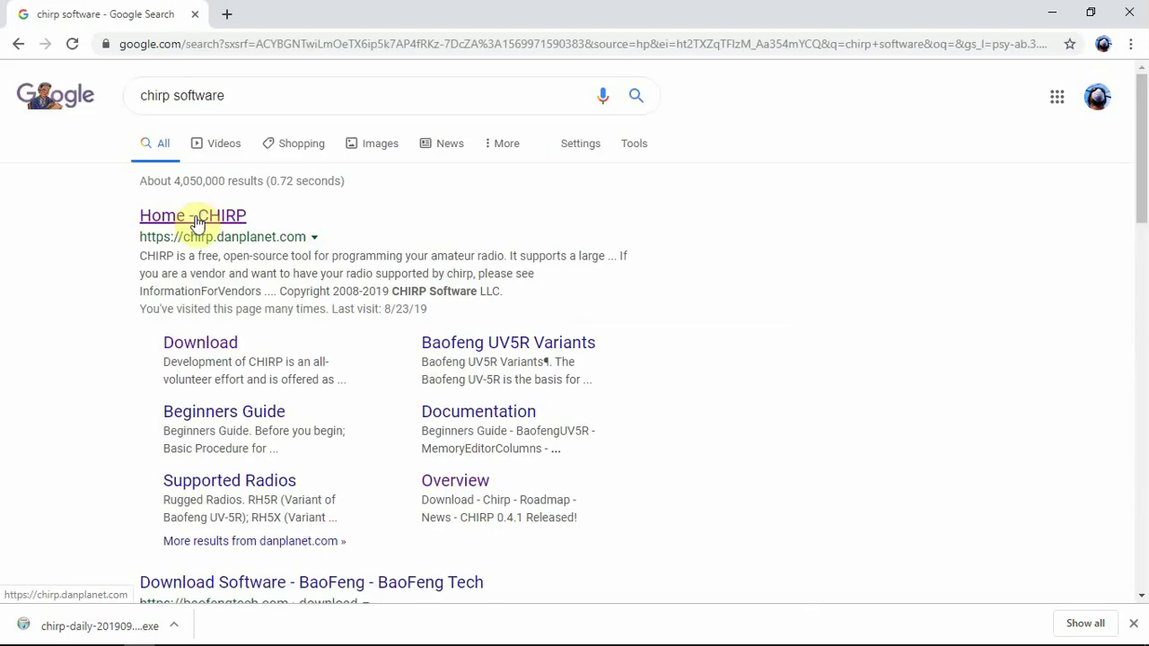
Step: Open the CHIRP wiki home page and scroll through its Supported Radio Models list
left_click(224, 216)
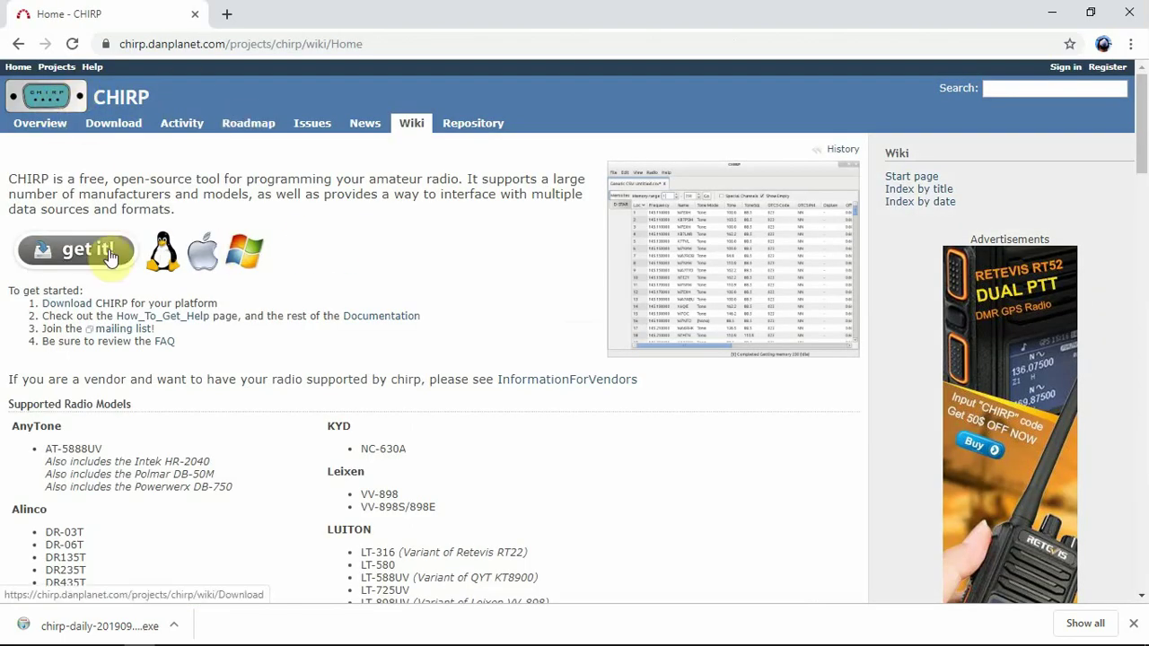
scroll(427, 418, "down", 6)
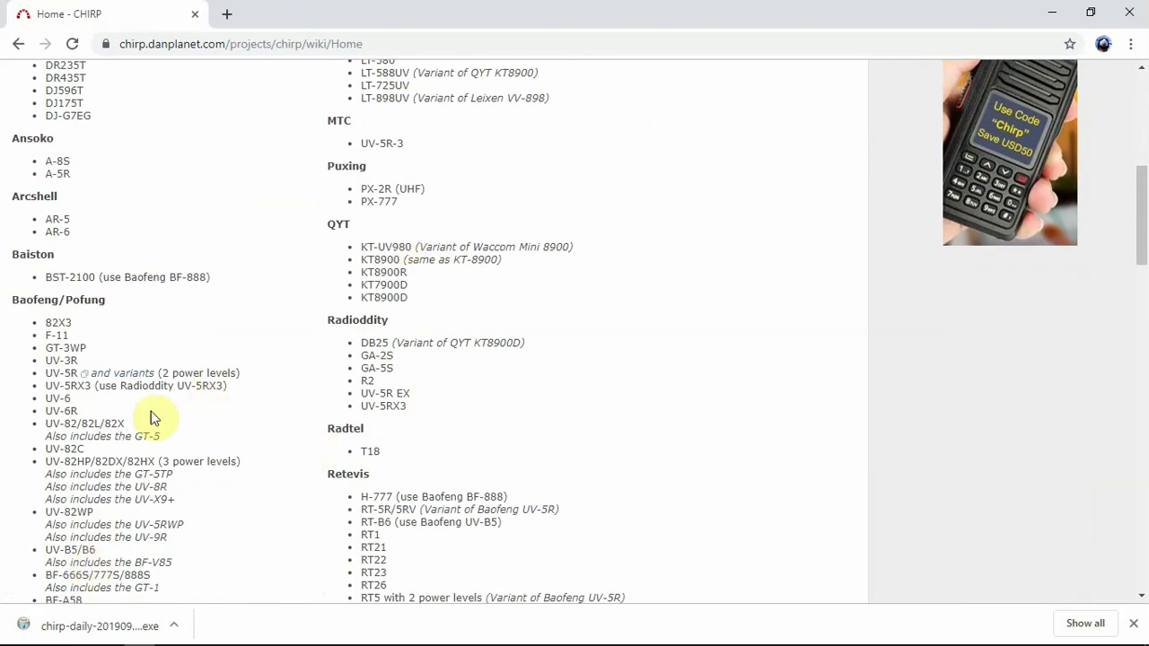
scroll(153, 416, "down", 5)
scroll(153, 416, "down", 5)
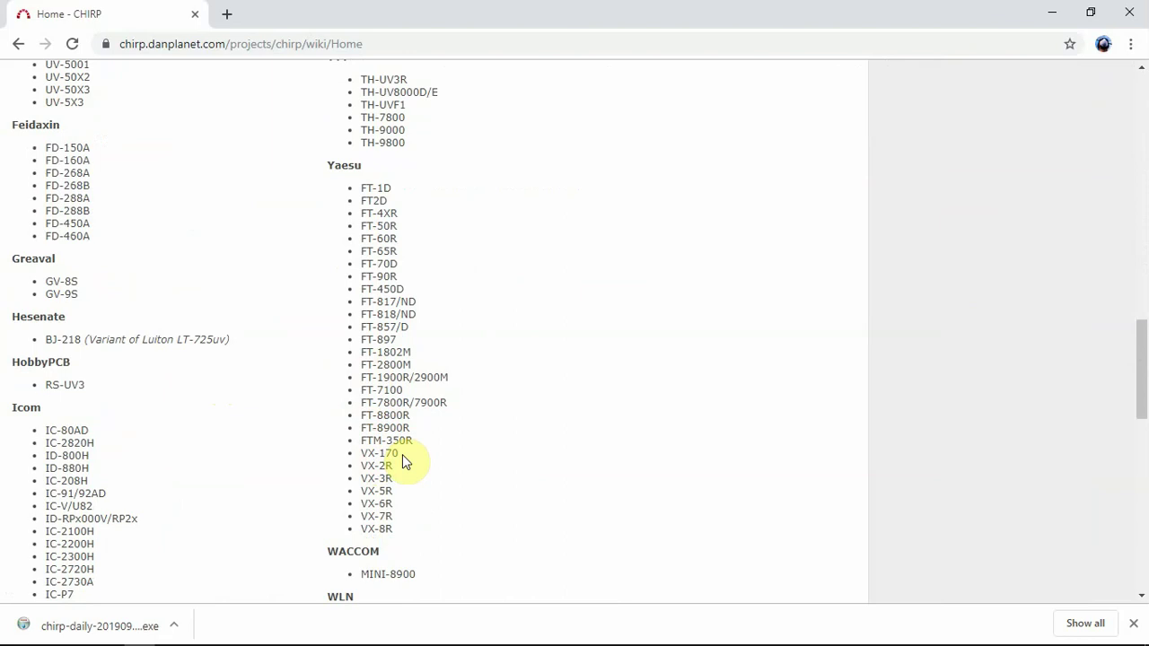
scroll(304, 349, "up", 15)
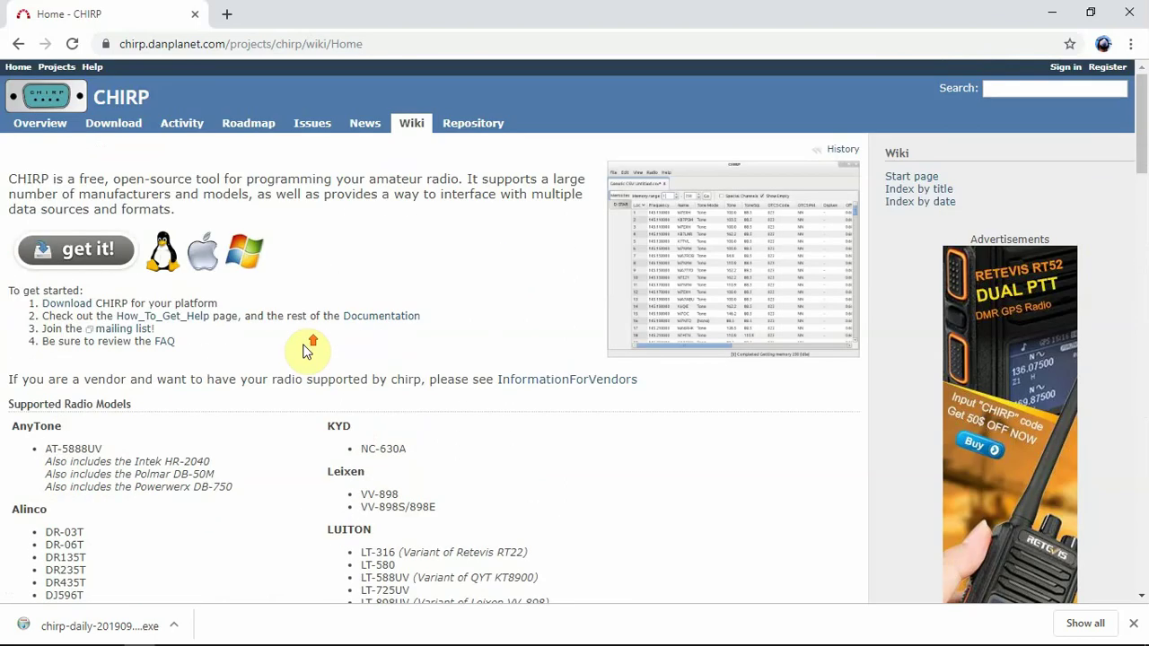
Step: Go to the CHIRP Download page, run the downloaded chirp-daily installer, and minimize Chrome
left_click(101, 263)
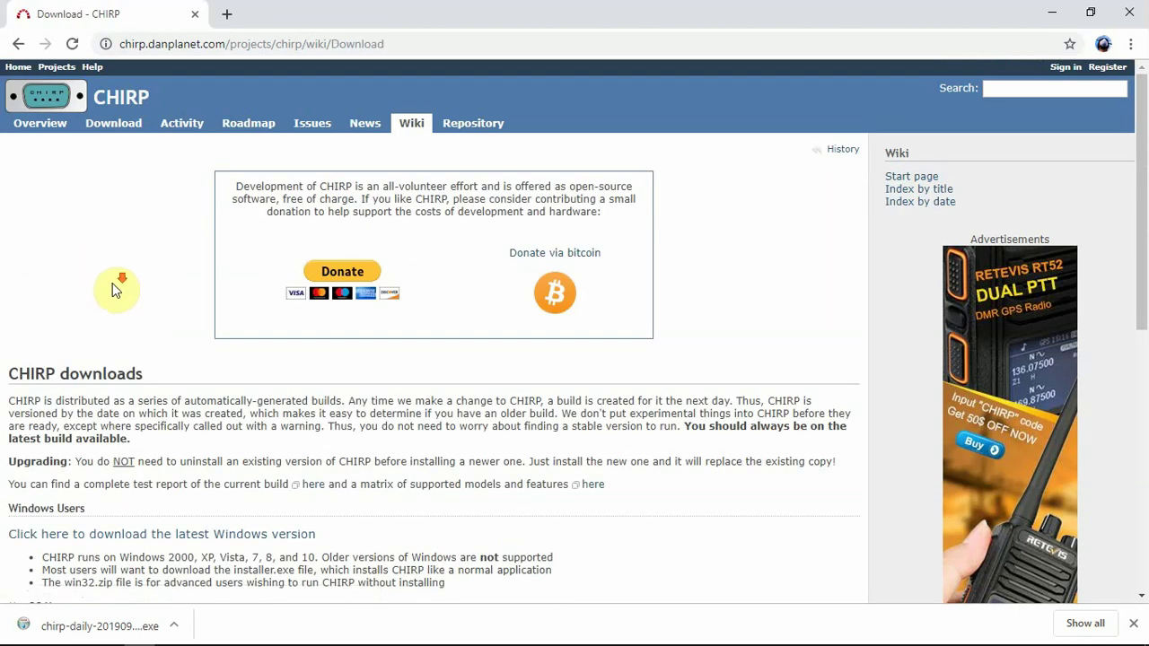
scroll(112, 289, "down", 4)
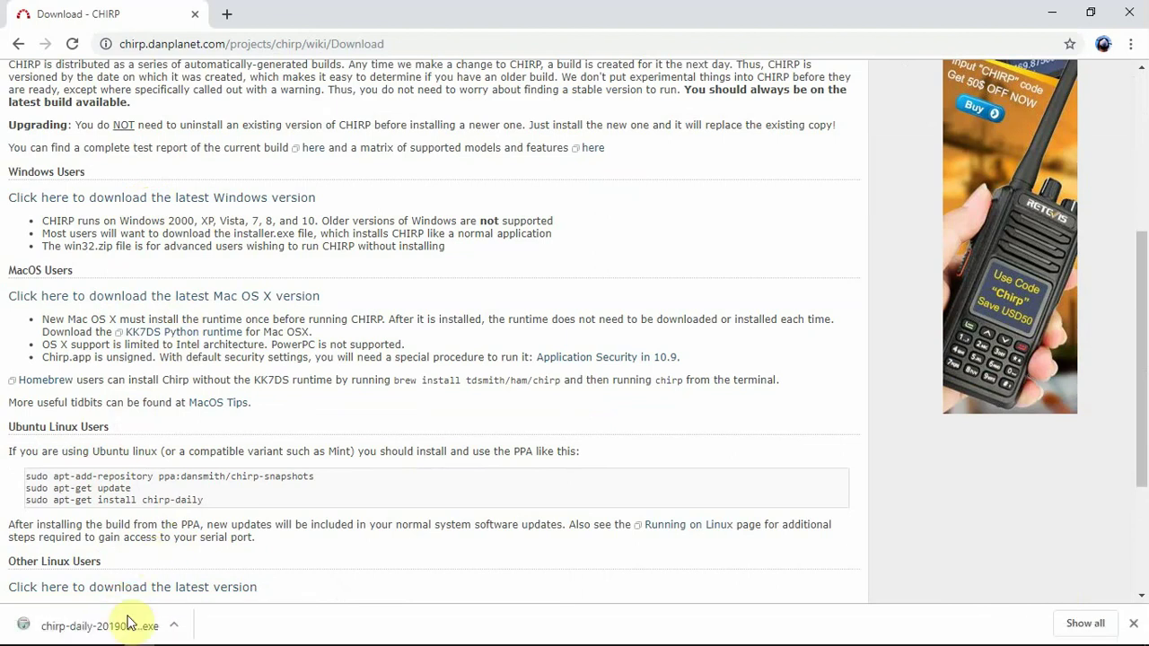
left_click(177, 631)
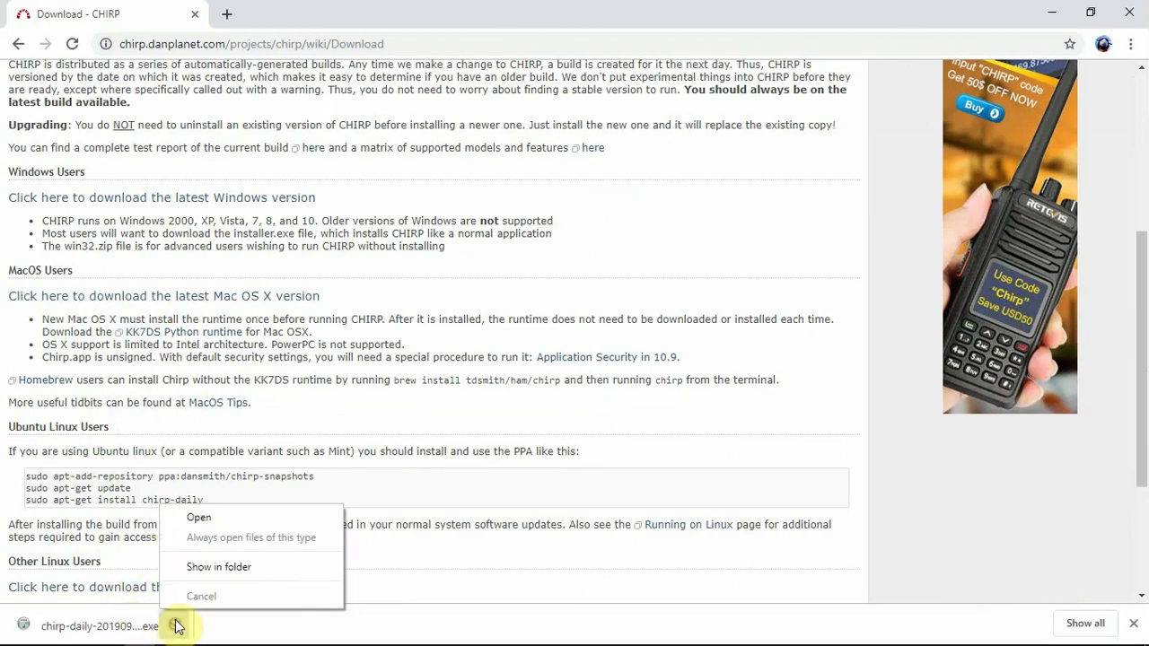
left_click(197, 515)
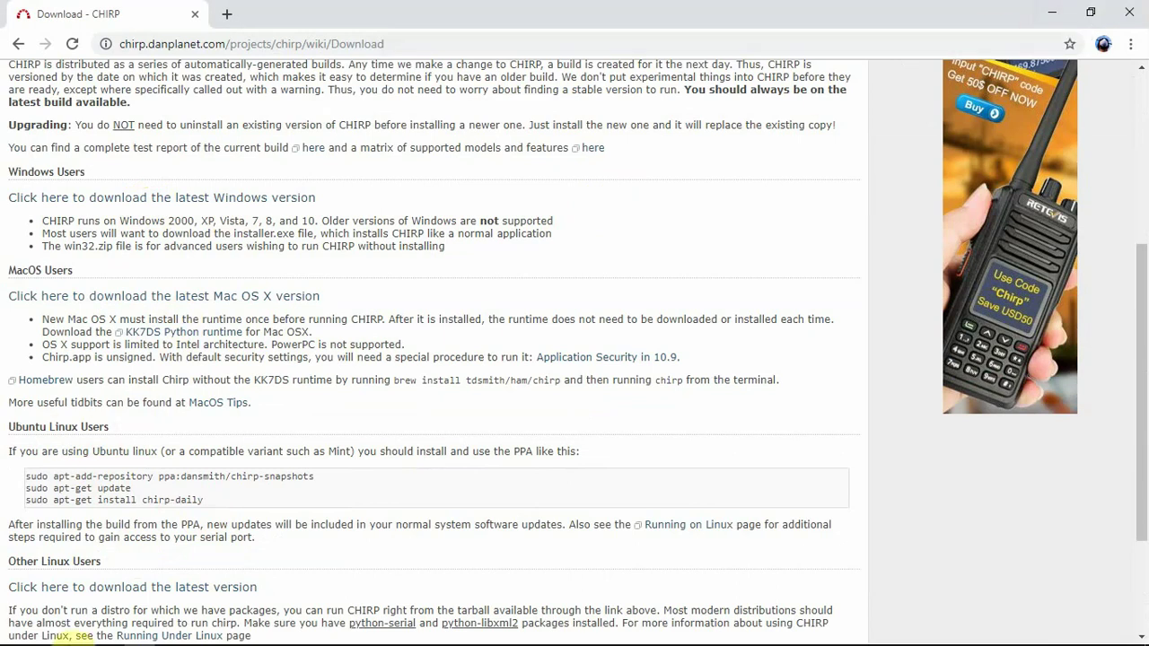
mouse_move(241, 636)
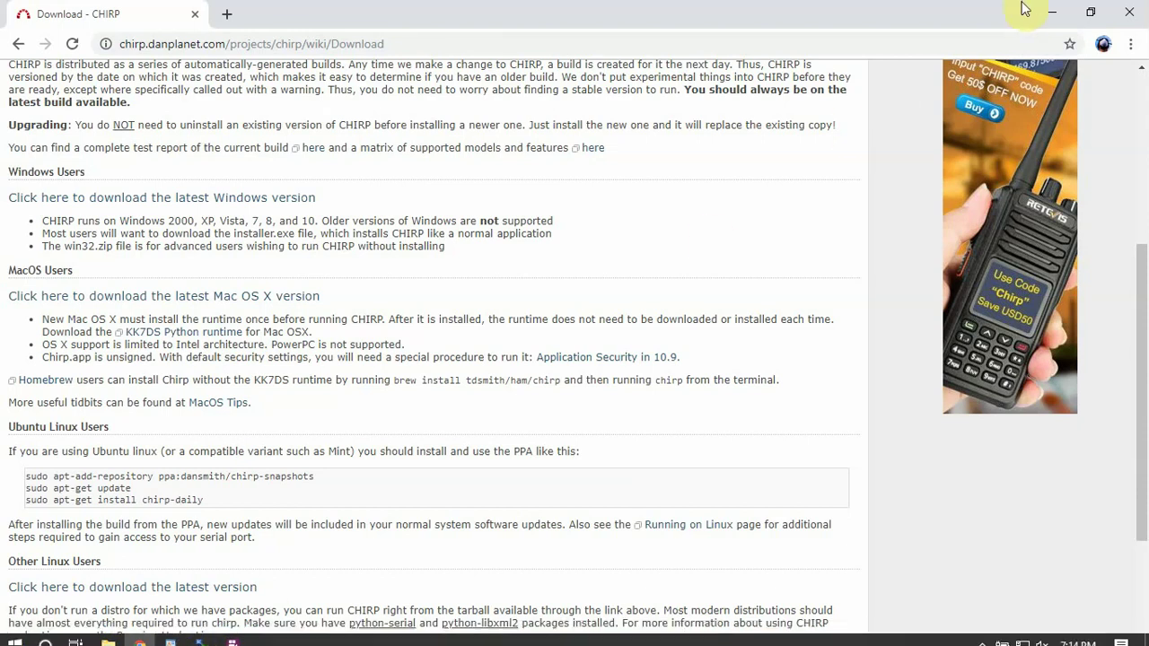
left_click(1049, 13)
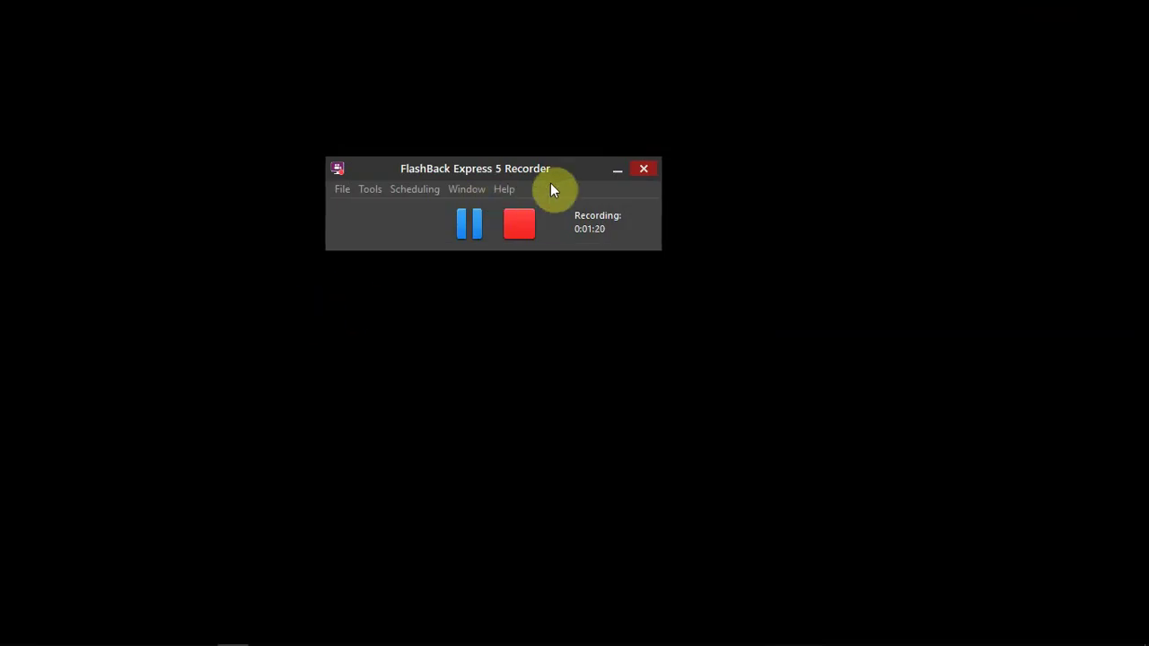
Step: Accept the licence and install CHIRP into C:\Program Files (x86)\CHIRP, finishing the wizard
left_click(614, 171)
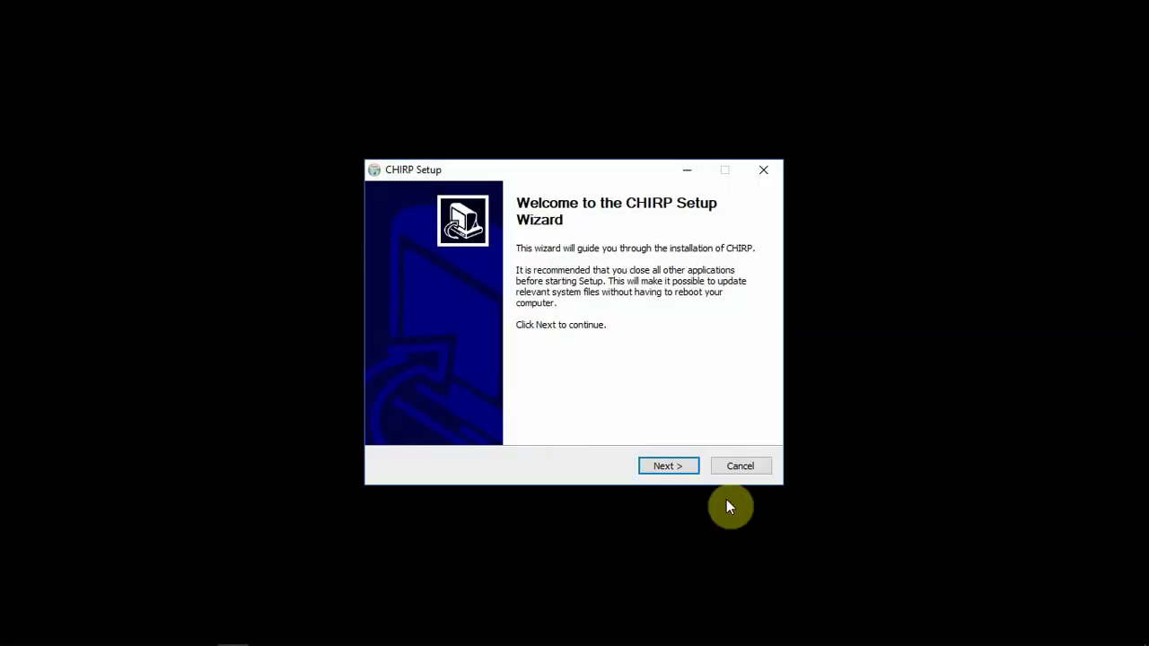
left_click(686, 465)
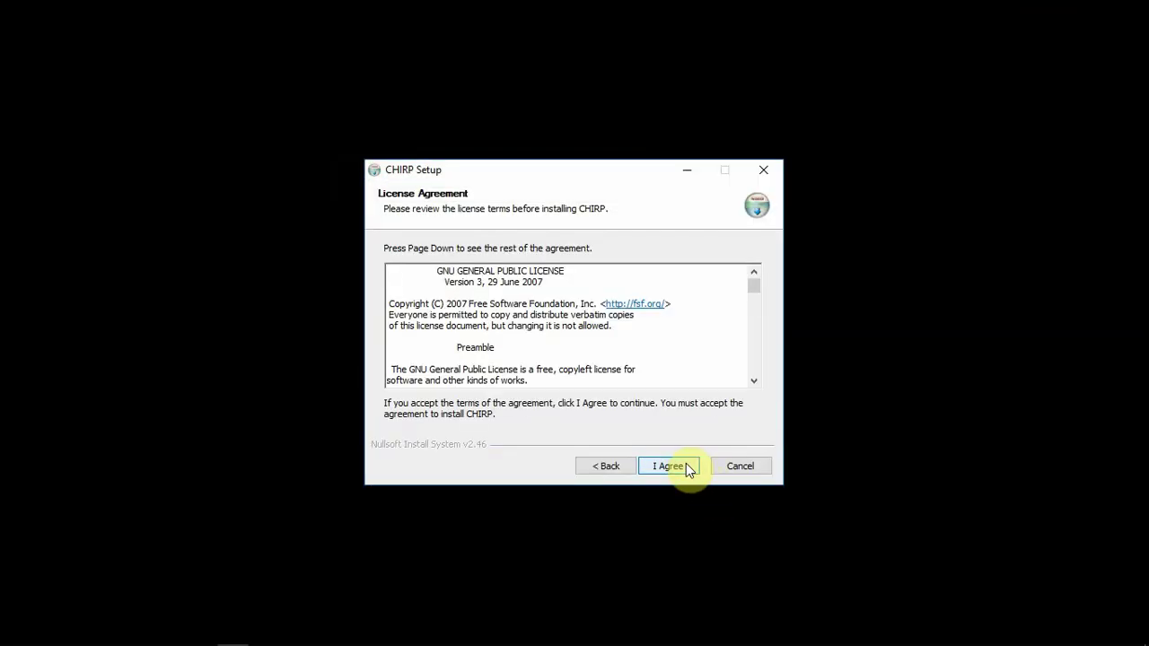
left_click(686, 465)
left_click(686, 465)
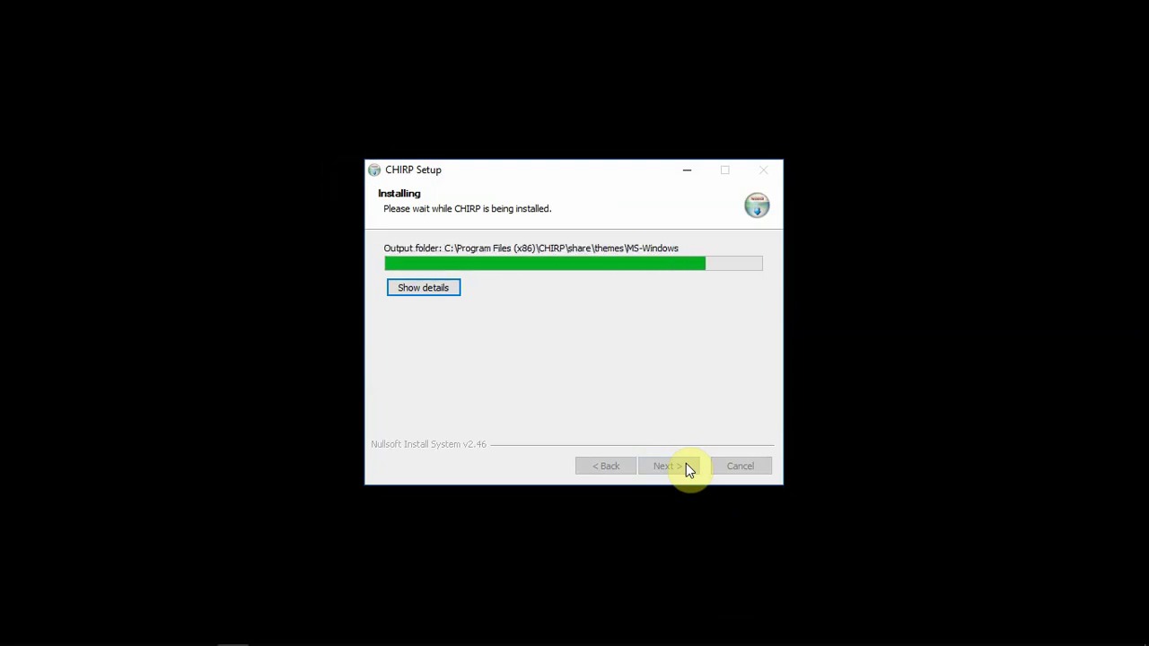
left_click(686, 464)
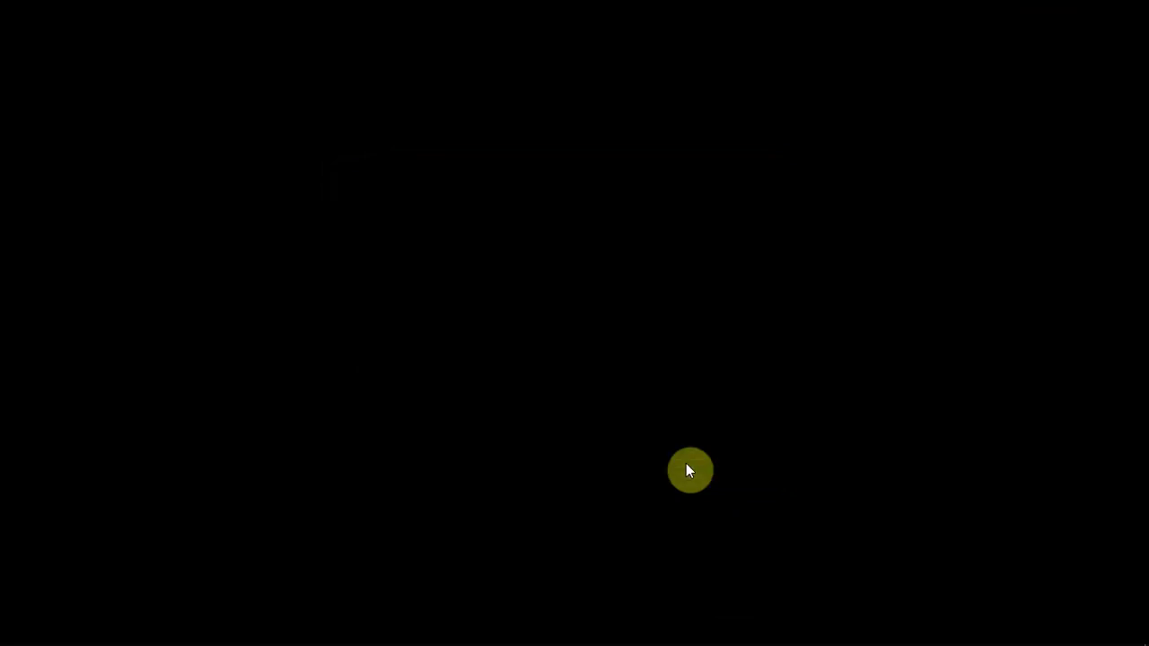
Step: Launch CHIRP from its folder in the Start menu's installed apps list
mouse_move(282, 641)
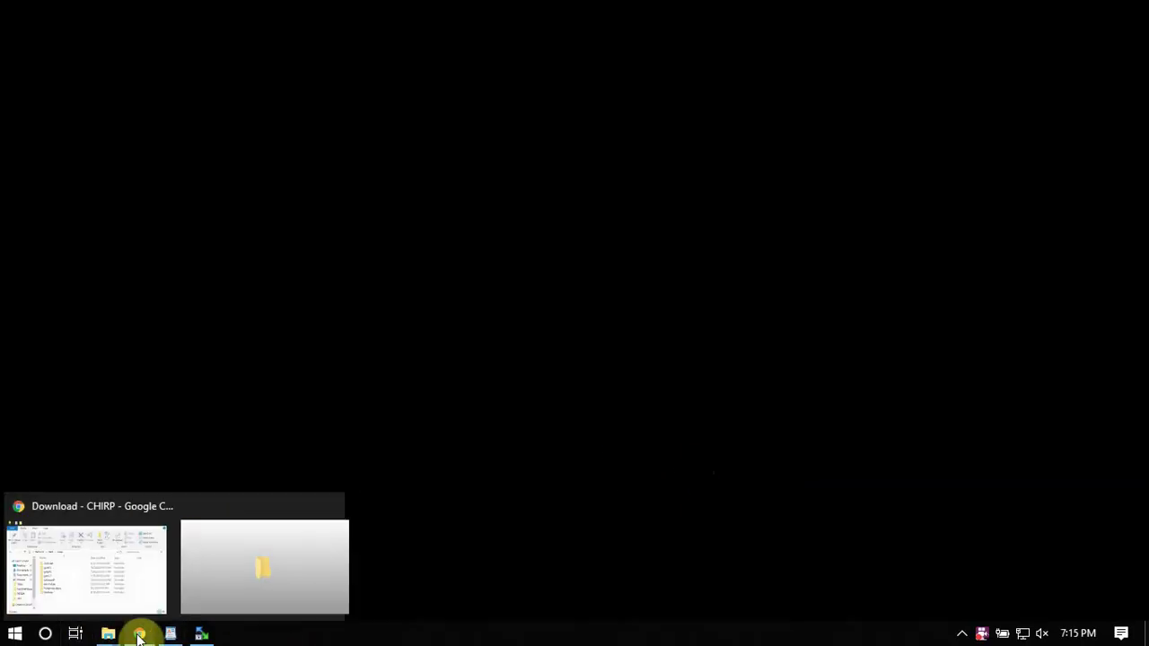
left_click(18, 633)
scroll(130, 430, "down", 3)
left_click(137, 263)
left_click(123, 305)
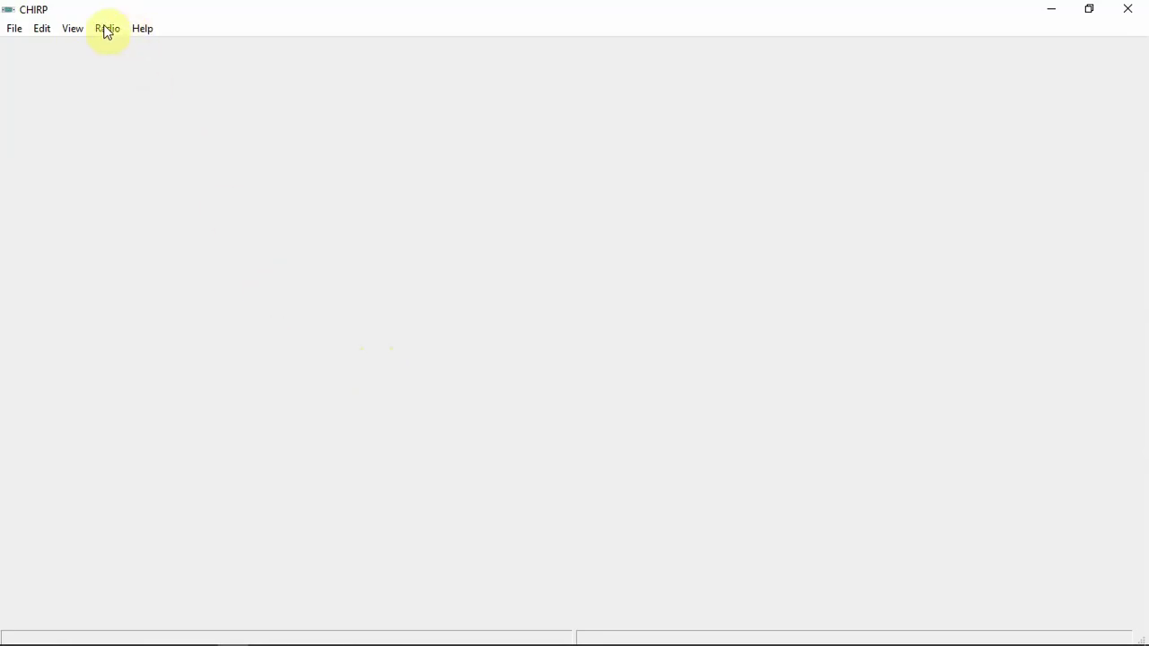
Step: Look through the Radio menu, ending with the Query data source submenu showing
left_click(106, 30)
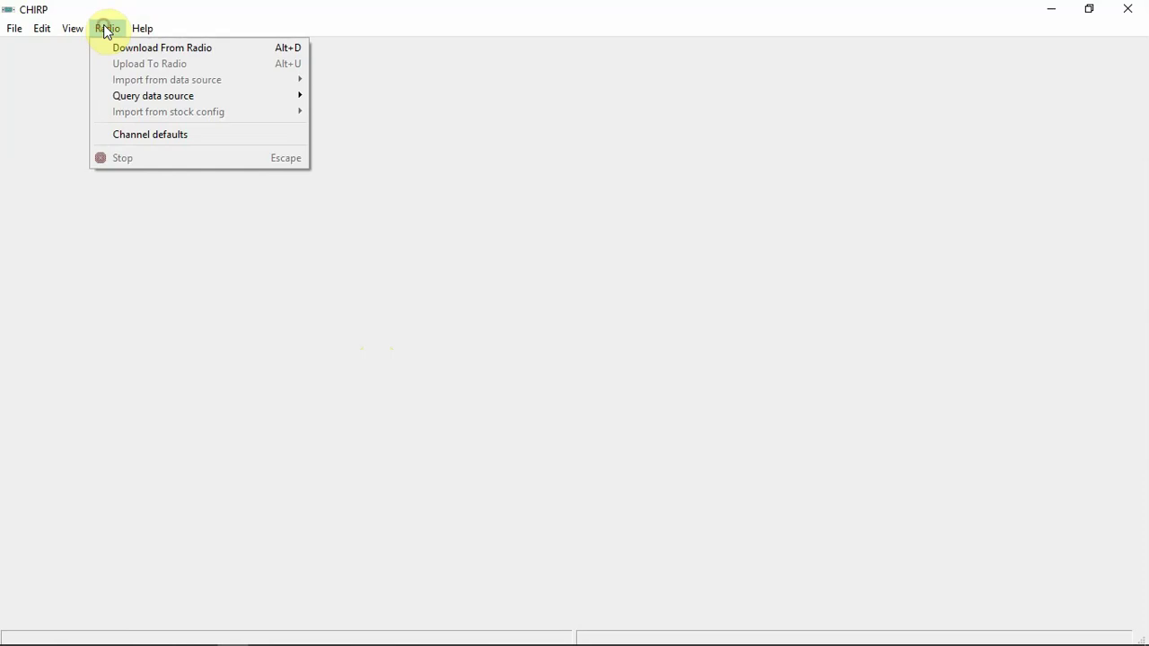
left_click(177, 23)
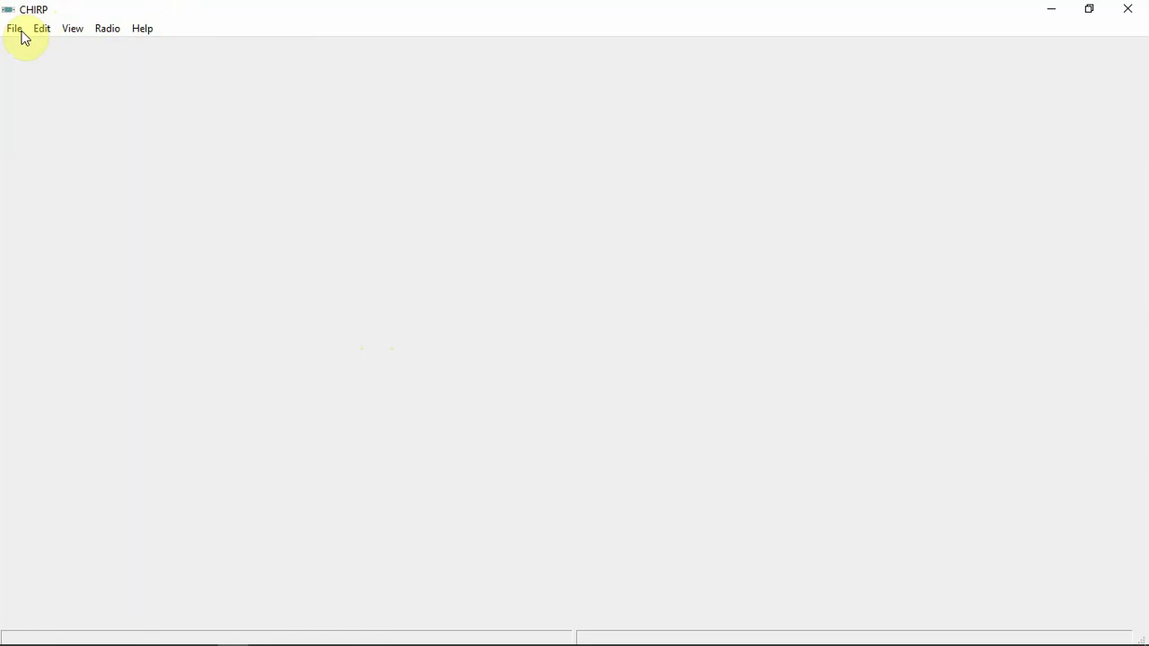
left_click(107, 30)
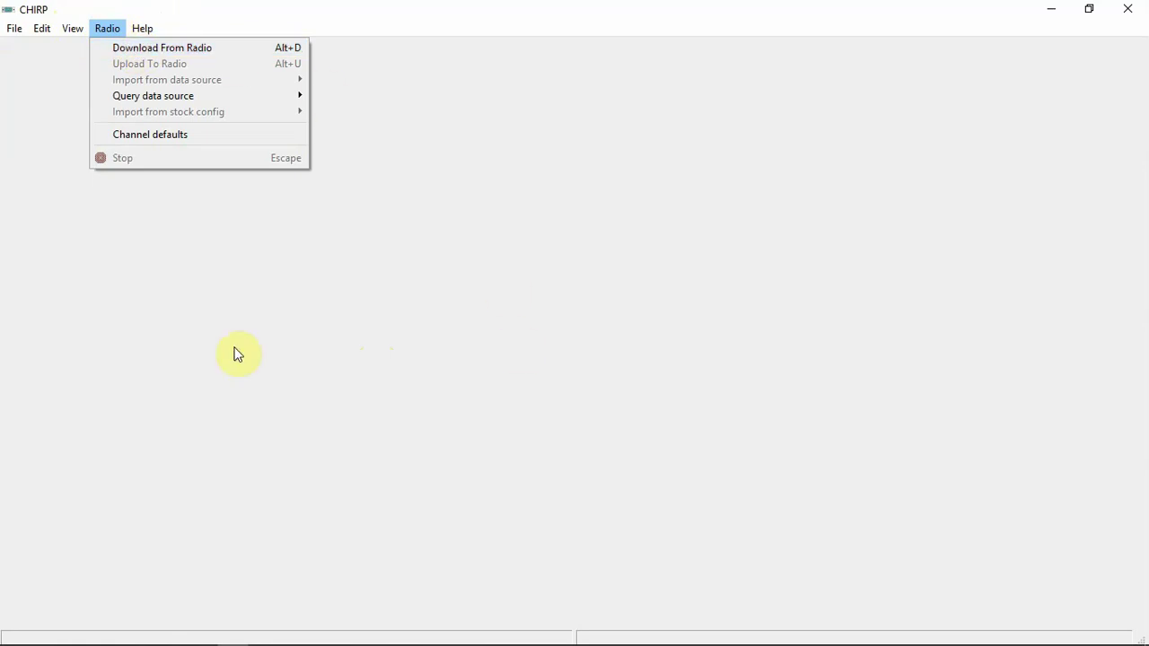
left_click(269, 289)
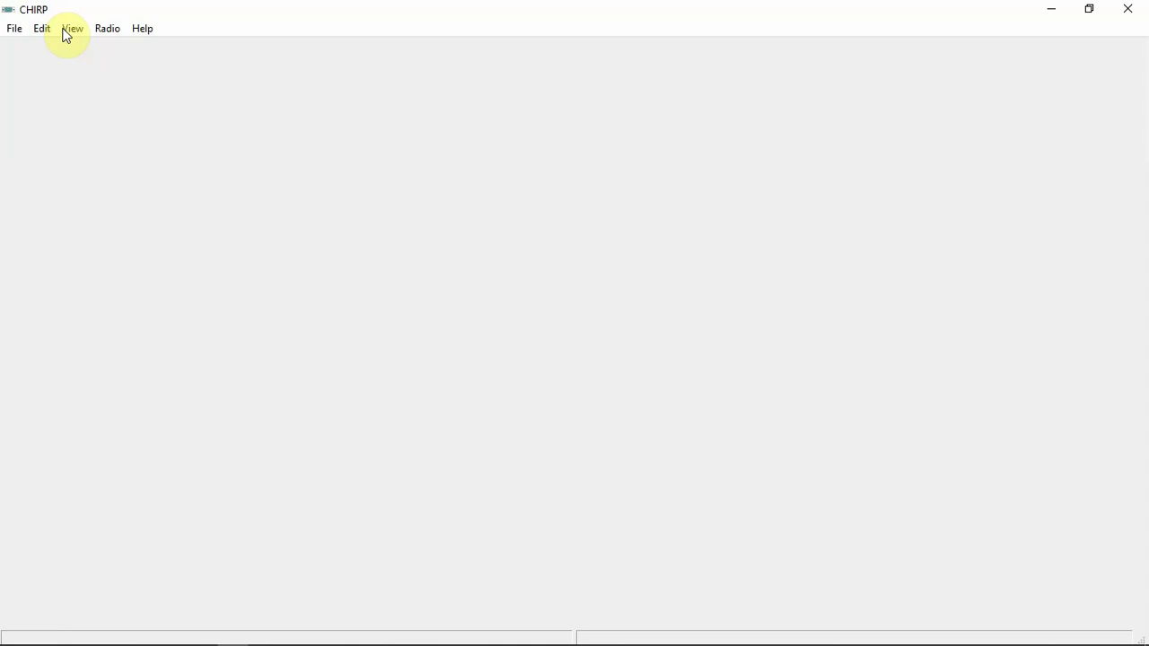
left_click(115, 34)
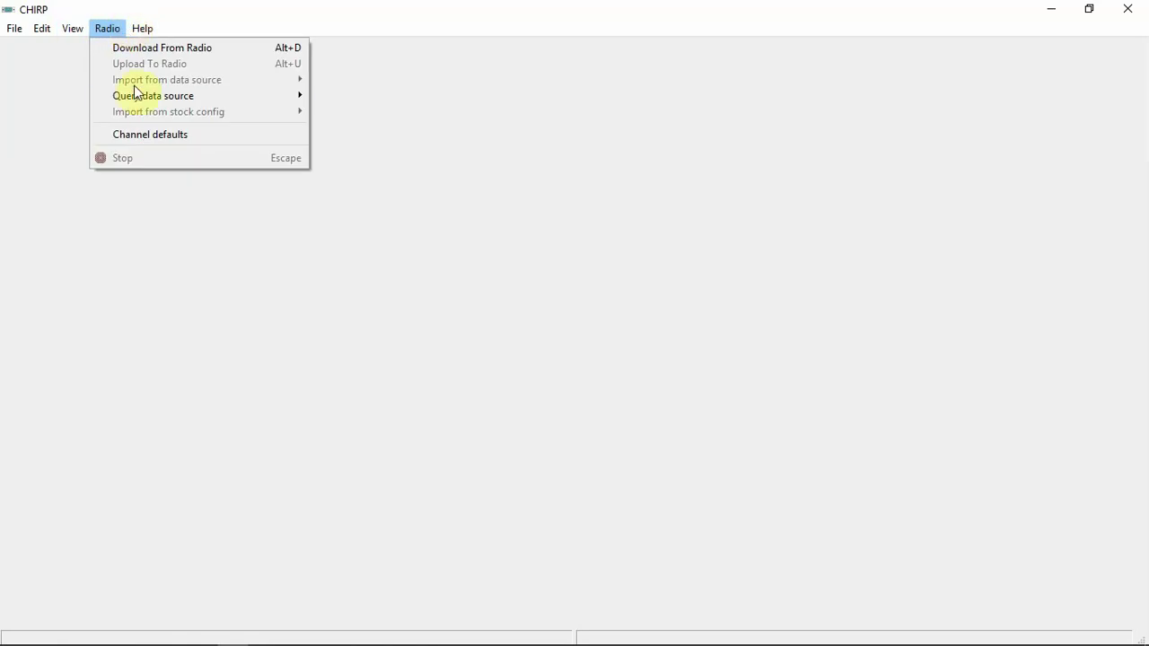
mouse_move(148, 101)
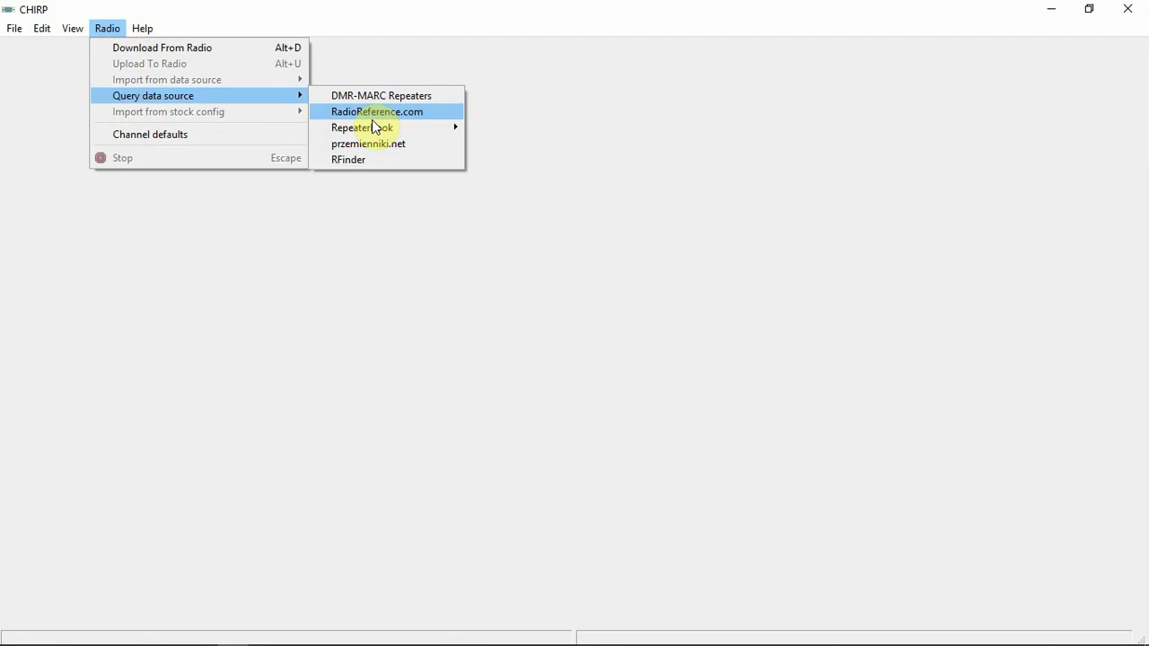
Step: Query RepeaterBook for 70 cm repeaters in Bandera County, Texas, loading Pipe Creek and Bandera
mouse_move(373, 131)
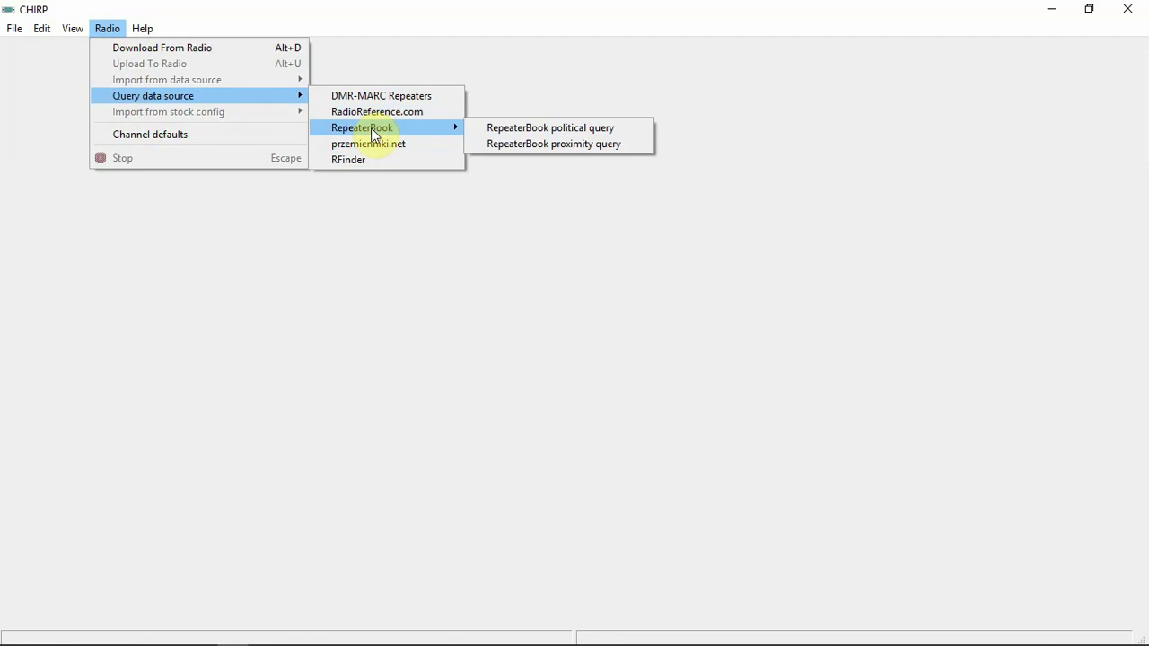
left_click(503, 133)
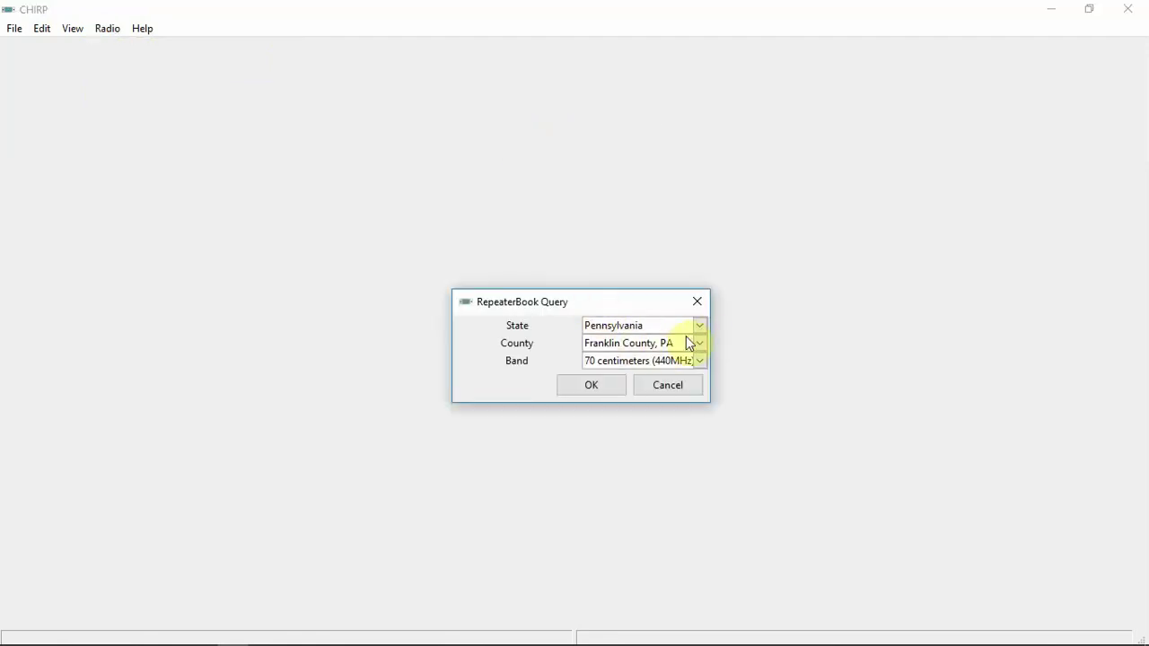
left_click(700, 326)
left_click(643, 186)
left_click(700, 345)
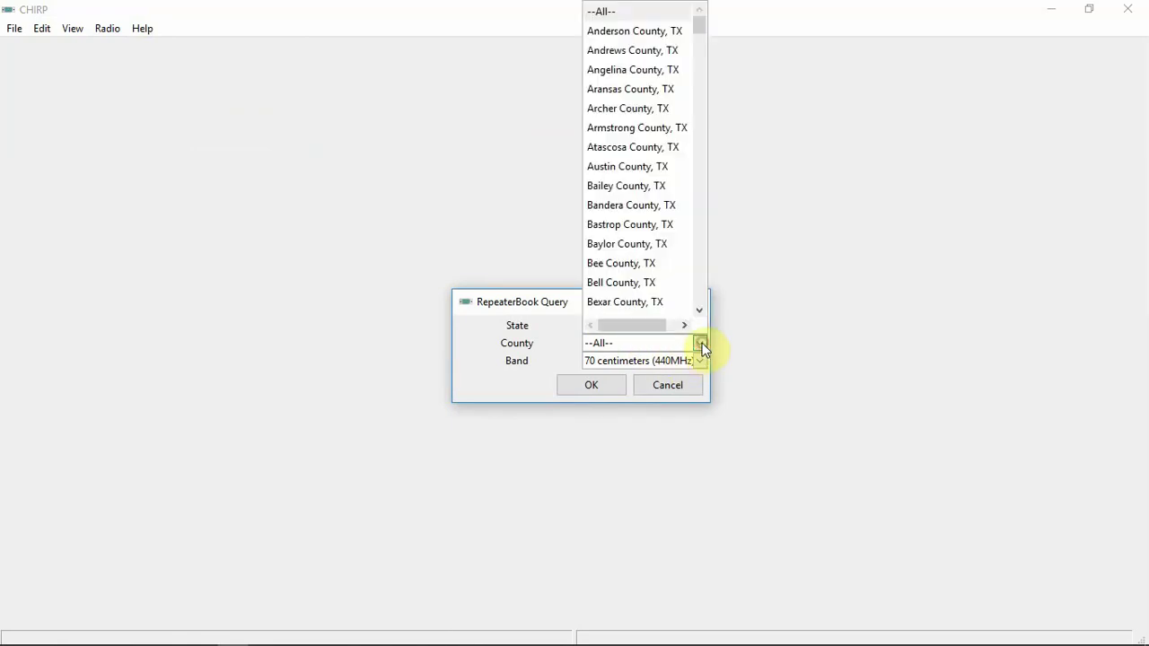
left_click(631, 206)
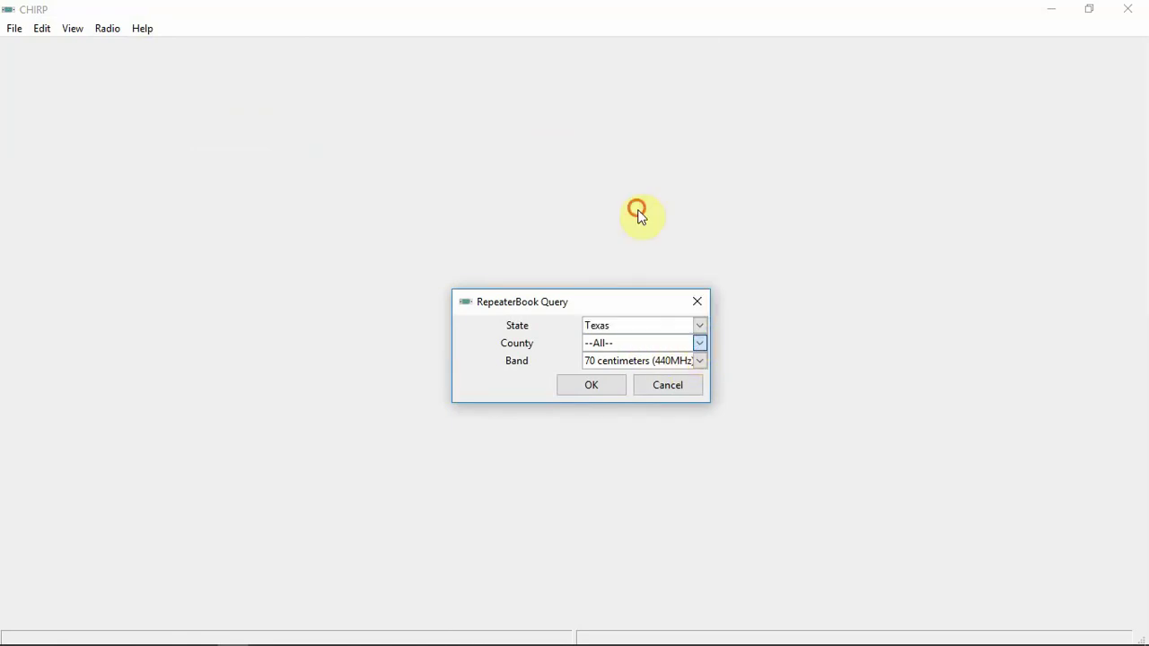
left_click(592, 388)
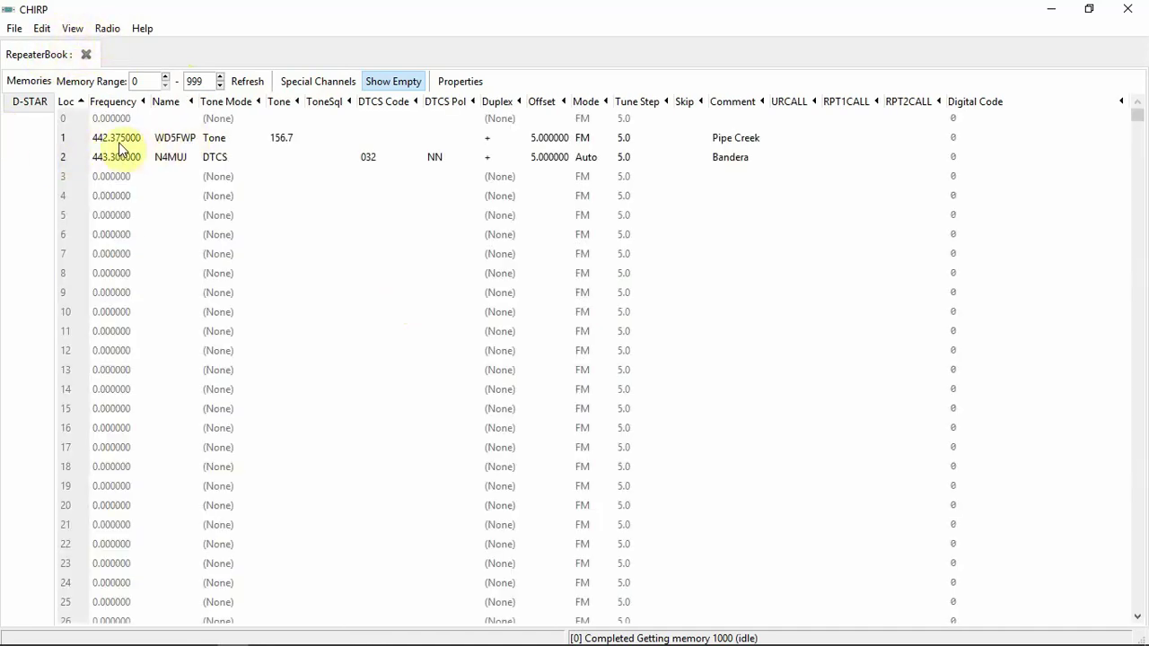
Step: Run a RepeaterBook state-and-county query for Cooke County, TX, opening a second results tab
left_click(108, 28)
mouse_move(161, 96)
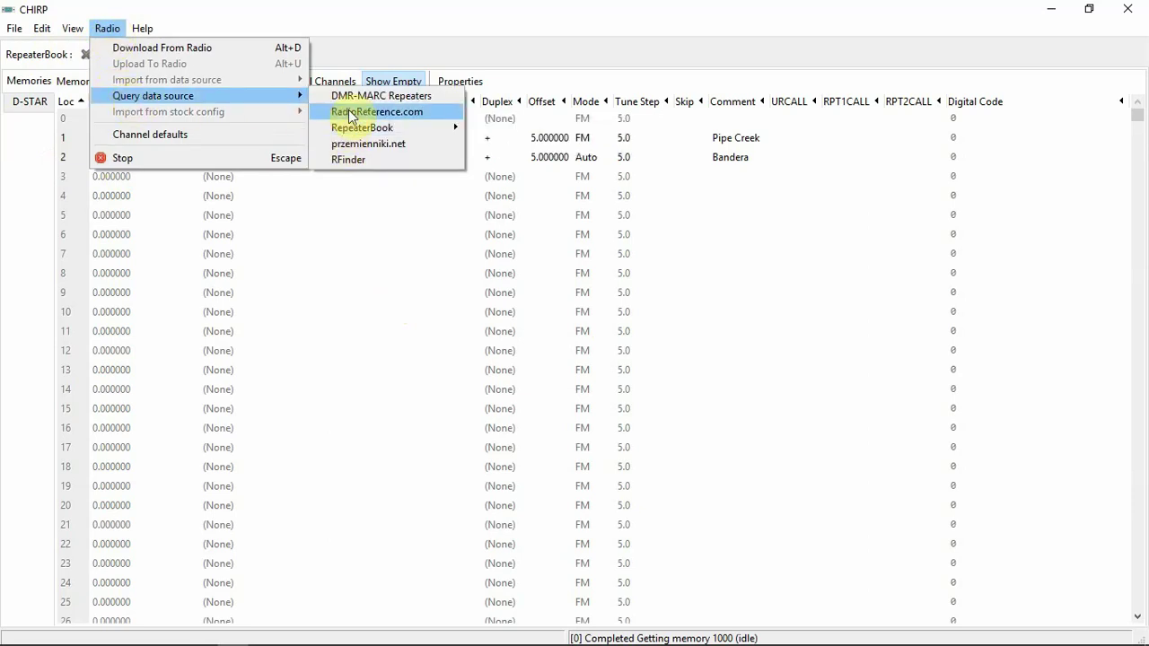
mouse_move(354, 127)
left_click(483, 127)
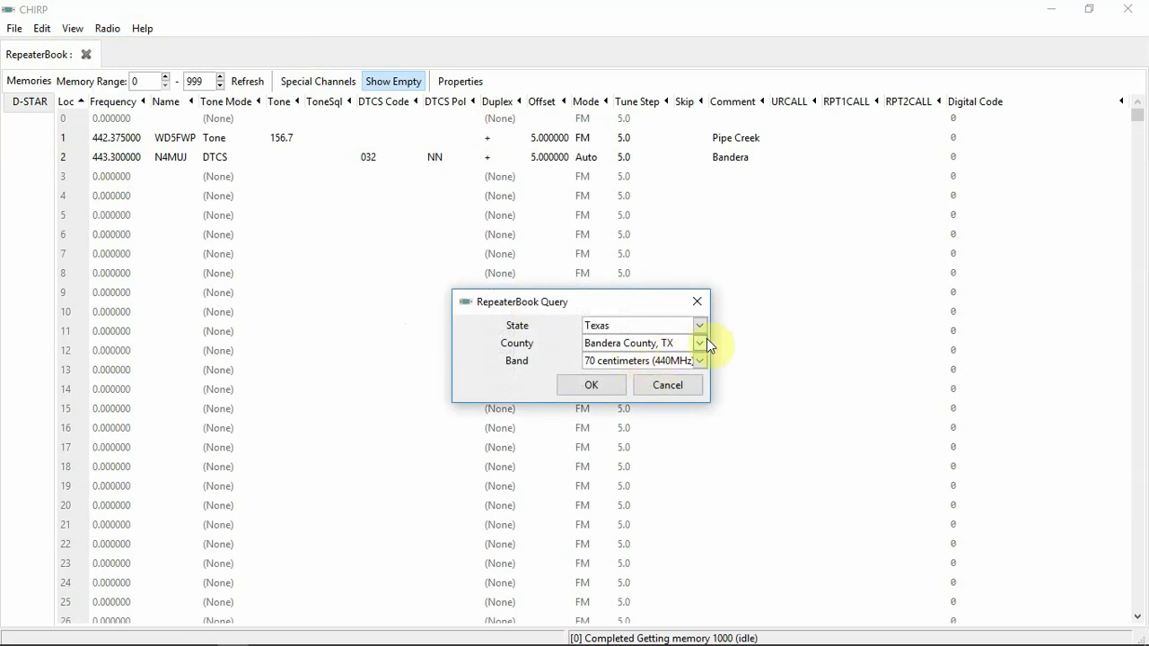
left_click(706, 341)
scroll(658, 268, "down", 12)
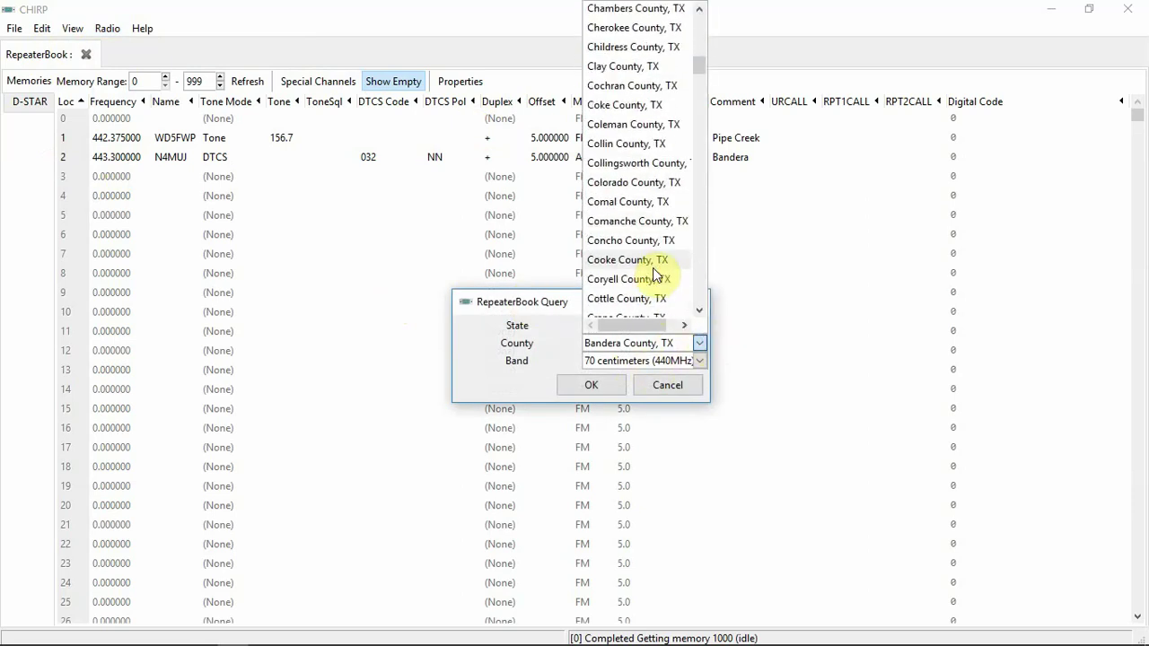
left_click(655, 267)
left_click(583, 384)
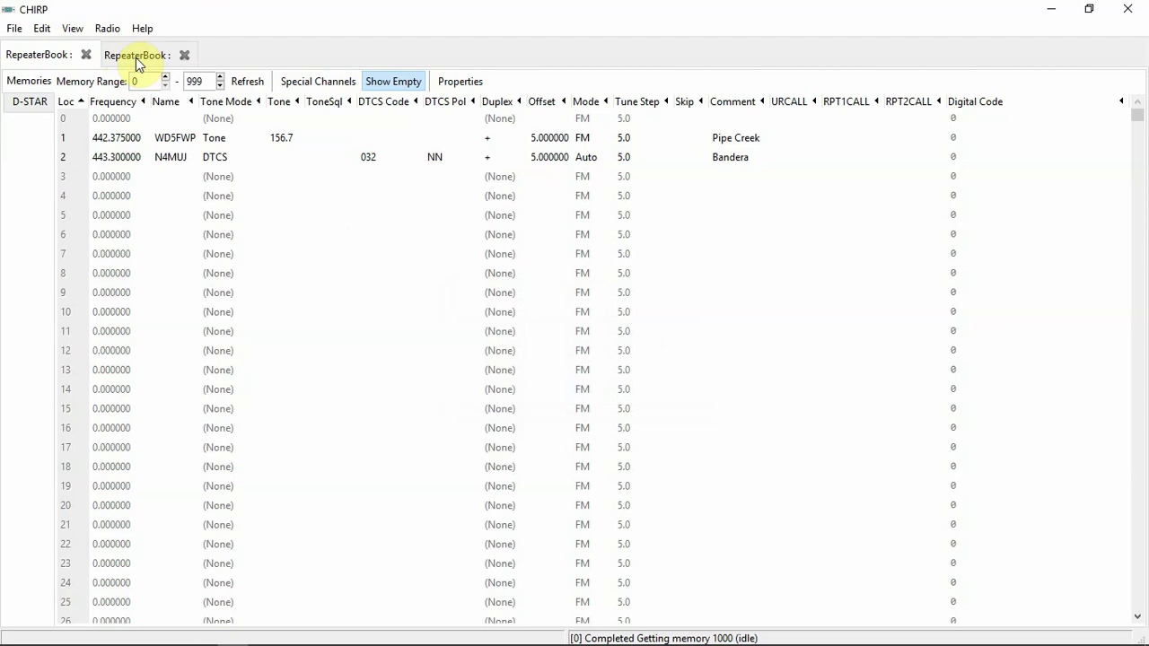
Step: Copy the Cooke County memories at 440.7125, 442.775 and 443.125 MHz
left_click(137, 59)
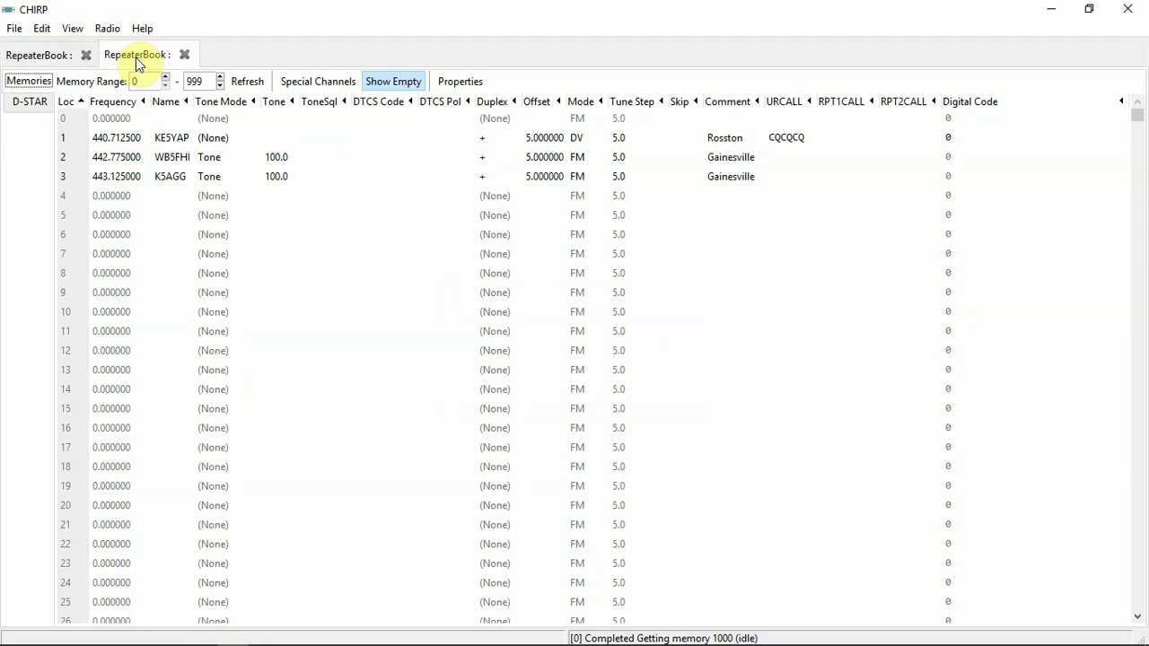
left_click(106, 174)
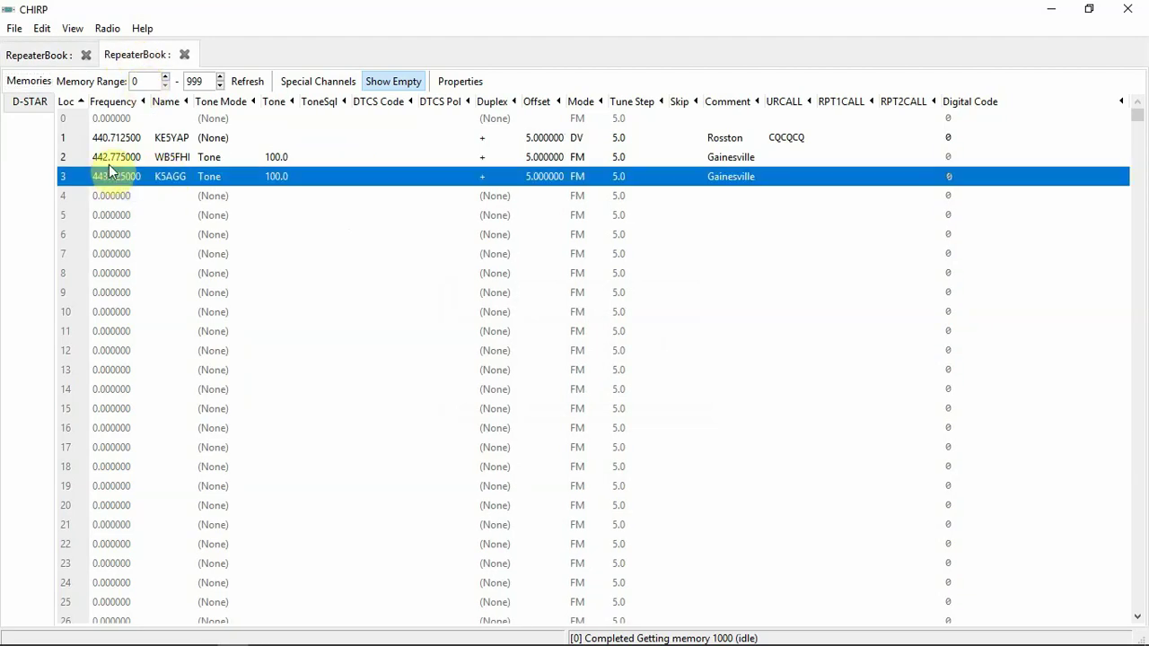
left_click(113, 159, "shift")
left_click(117, 135, "shift")
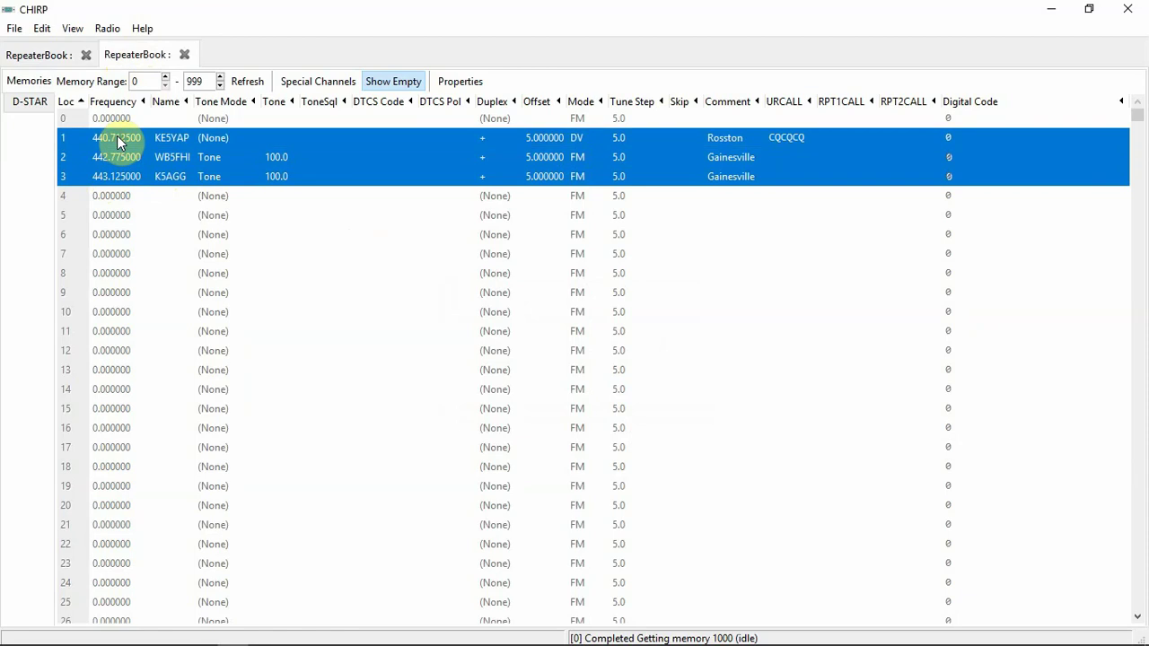
right_click(117, 136)
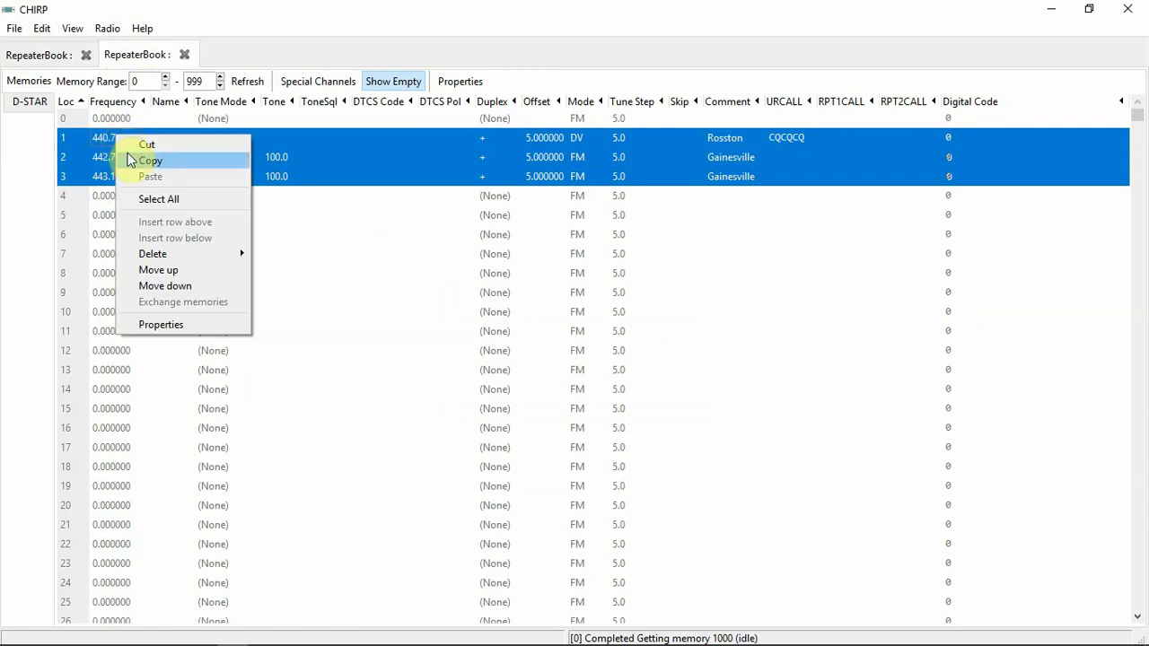
left_click(130, 161)
Step: Paste the three copied memories into rows 3–5 of the Bandera County list
left_click(61, 56)
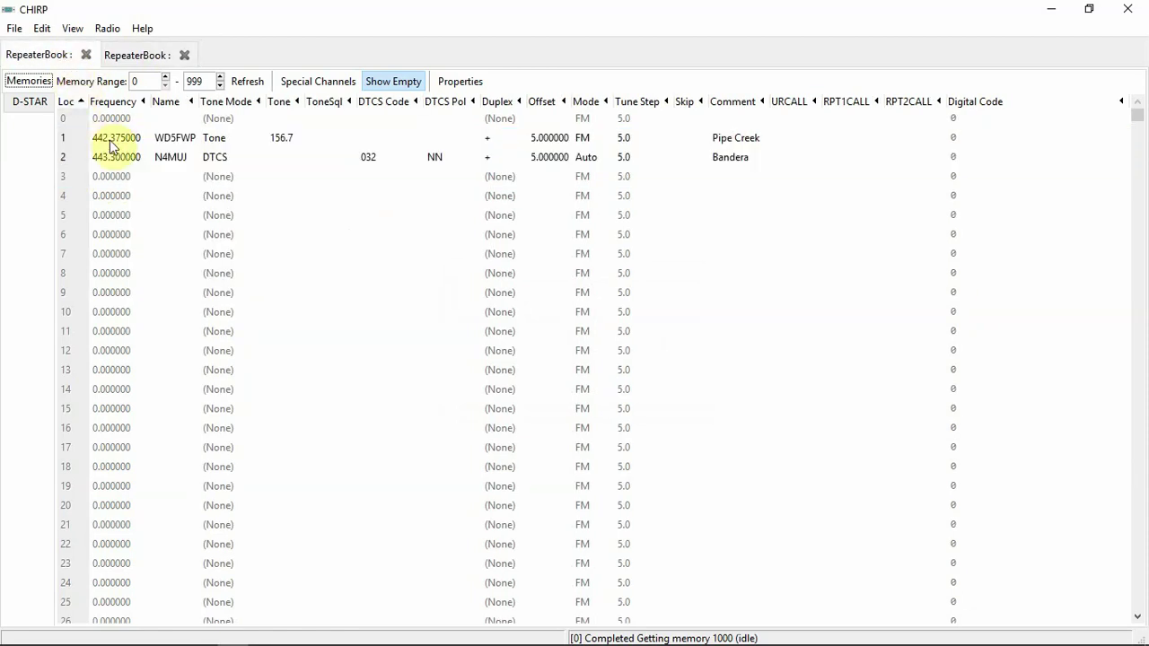
left_click(104, 177)
right_click(104, 177)
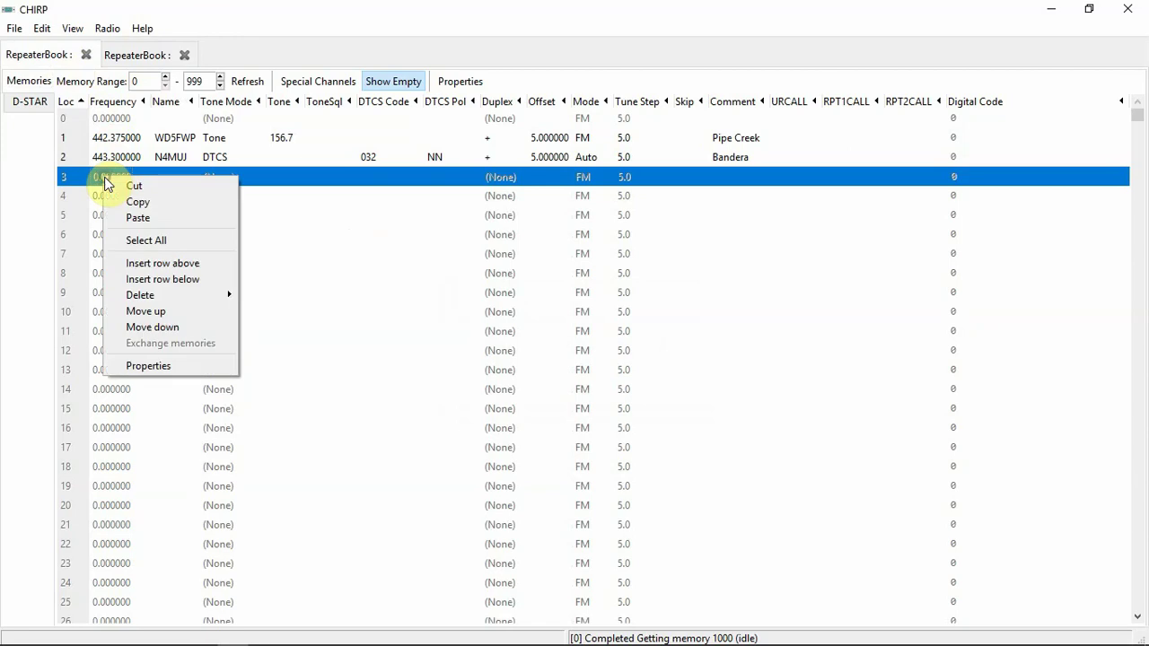
left_click(124, 216)
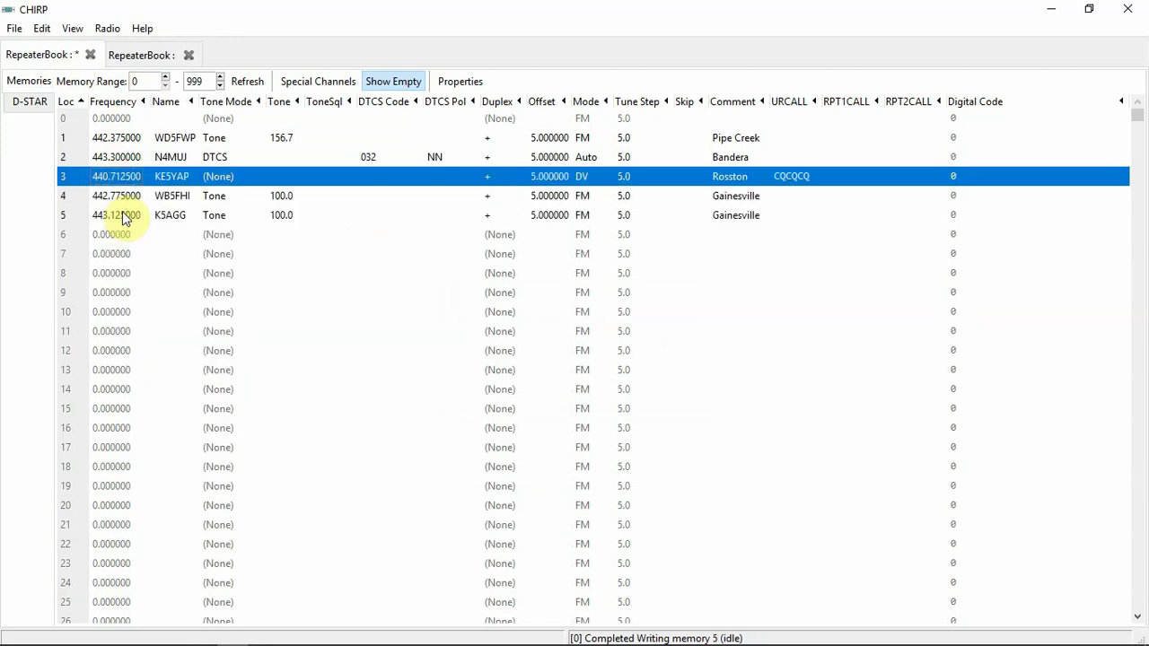
Step: Delete empty row 0, shifting all memories up so the repeaters fill 0–4
left_click(118, 120)
right_click(116, 118)
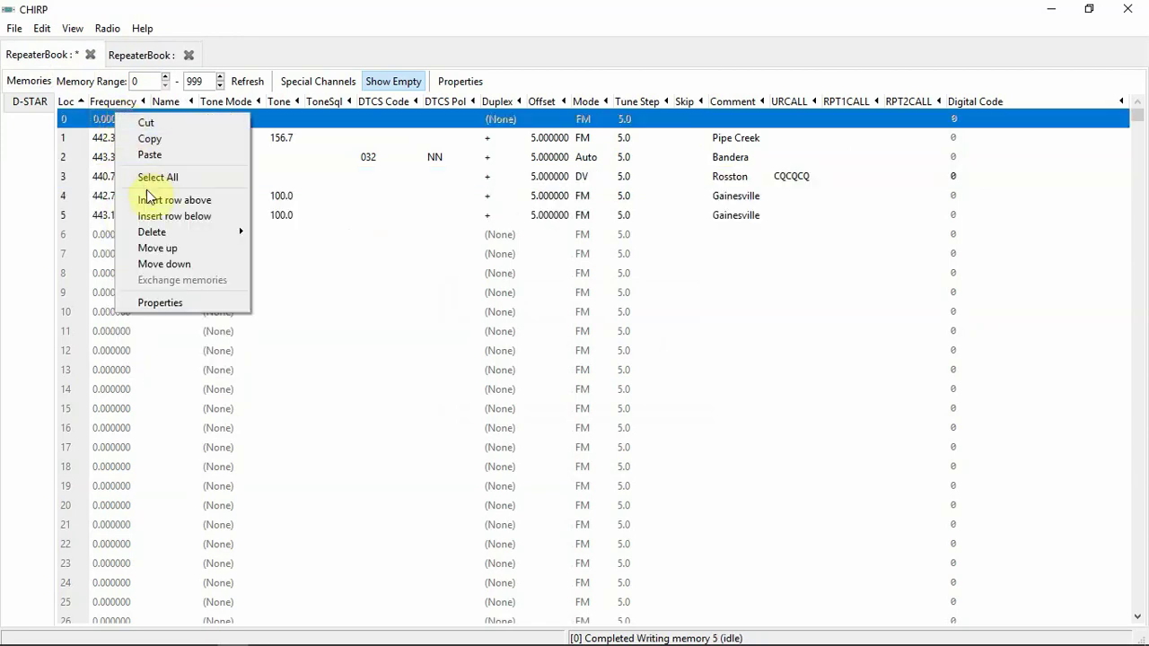
mouse_move(228, 232)
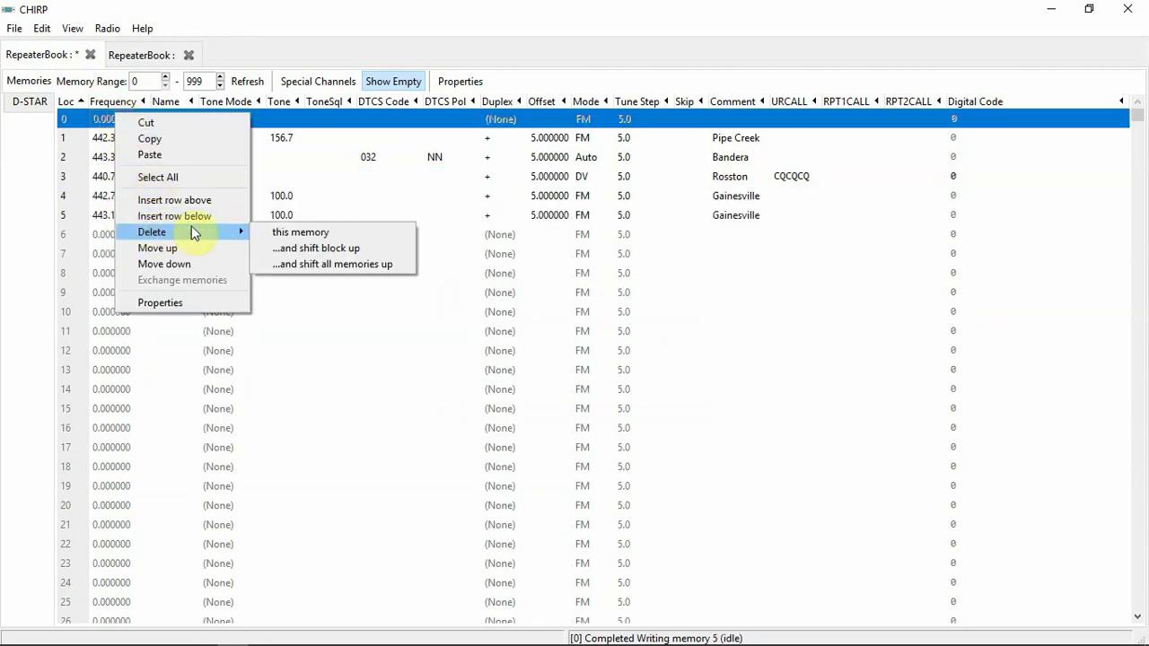
left_click(290, 265)
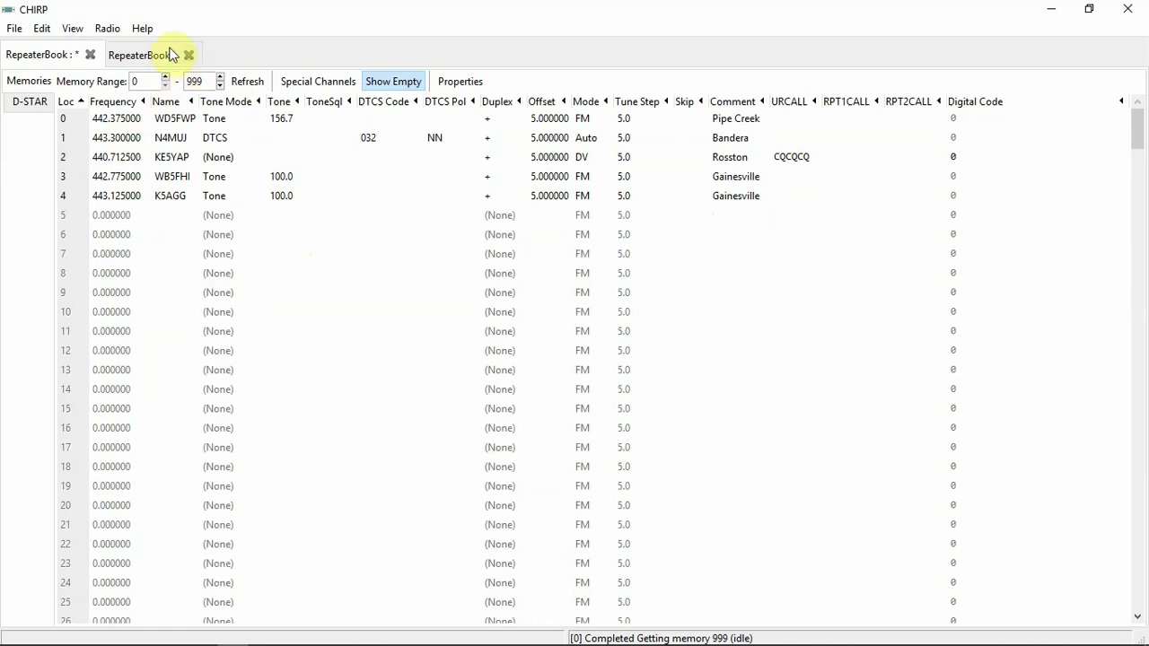
Step: Close the Cooke County tab, keeping only the merged five-repeater list open
left_click(192, 56)
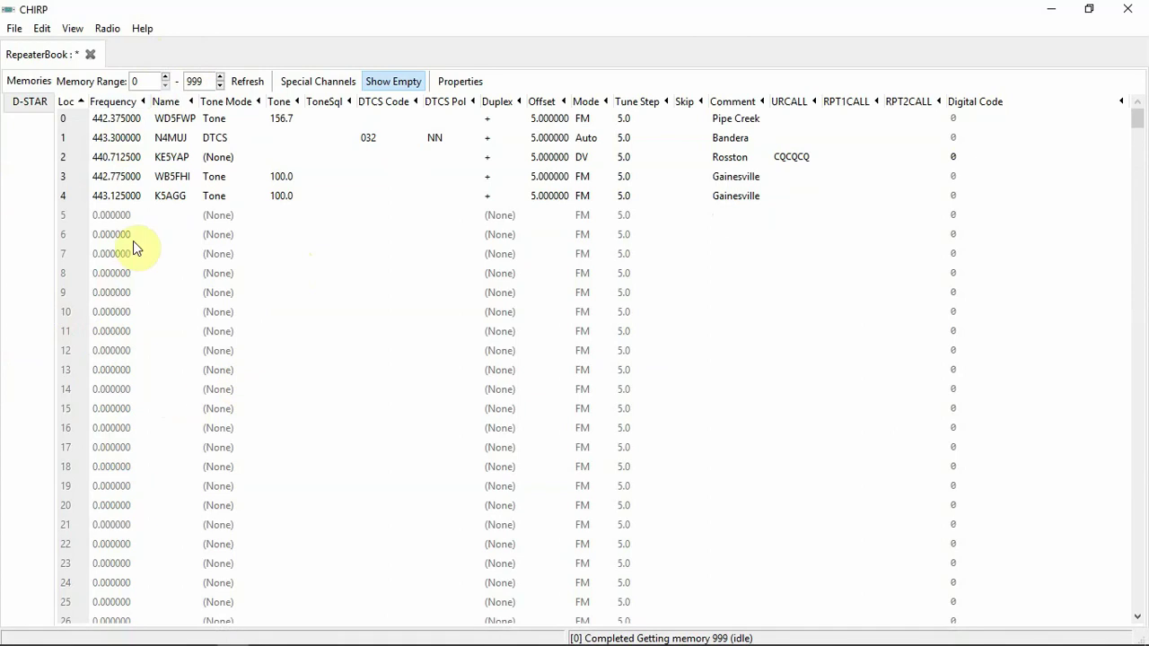
left_click(110, 31)
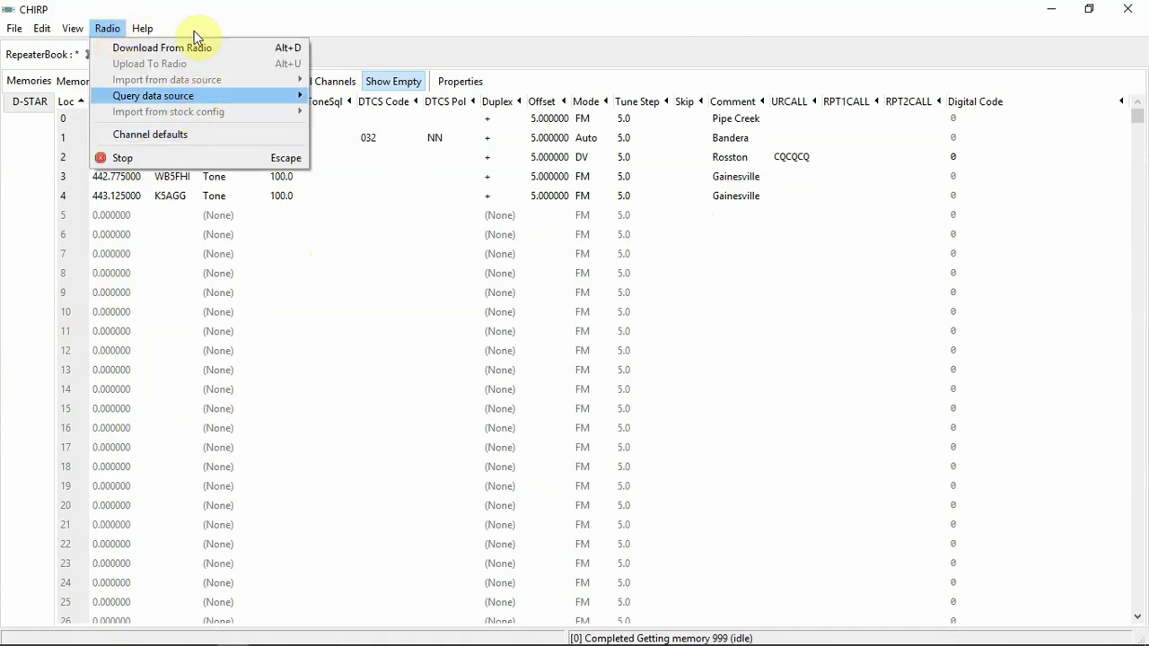
left_click(247, 9)
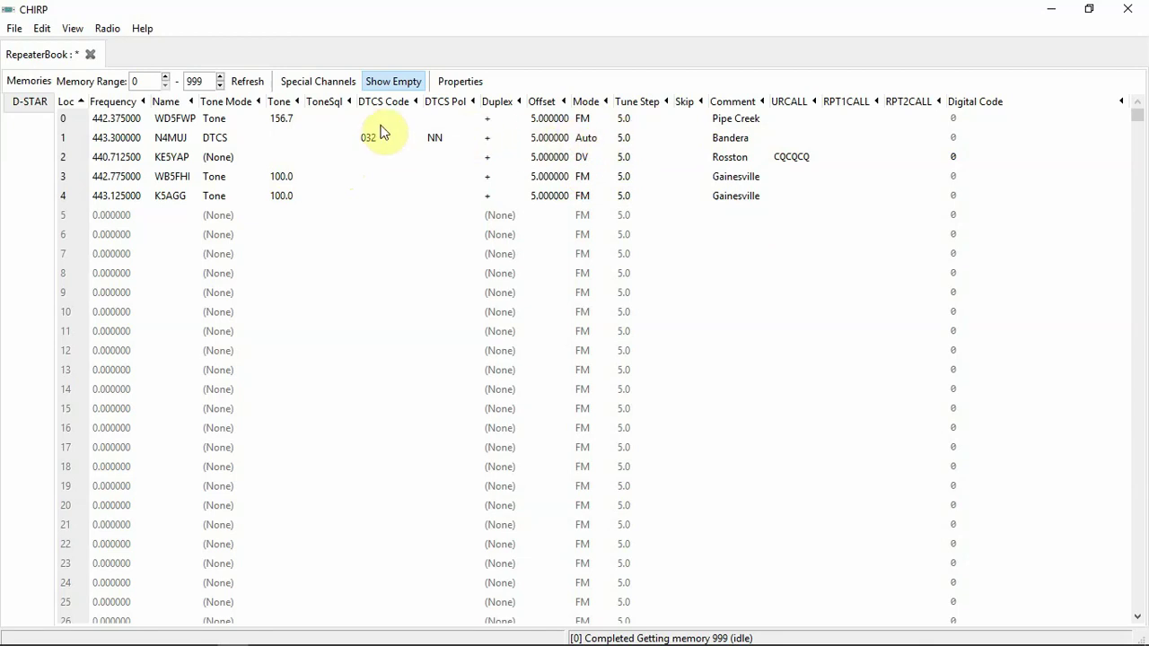
left_click(15, 29)
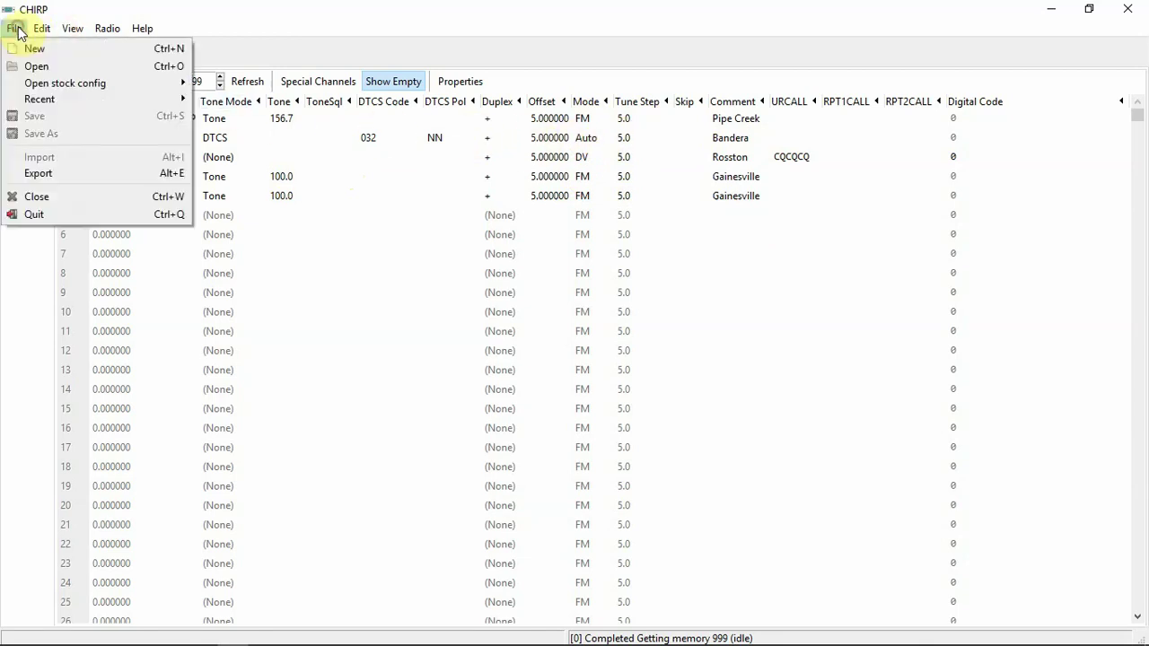
Step: Export all five memories to the CSV file 'radio' on the Desktop
left_click(46, 181)
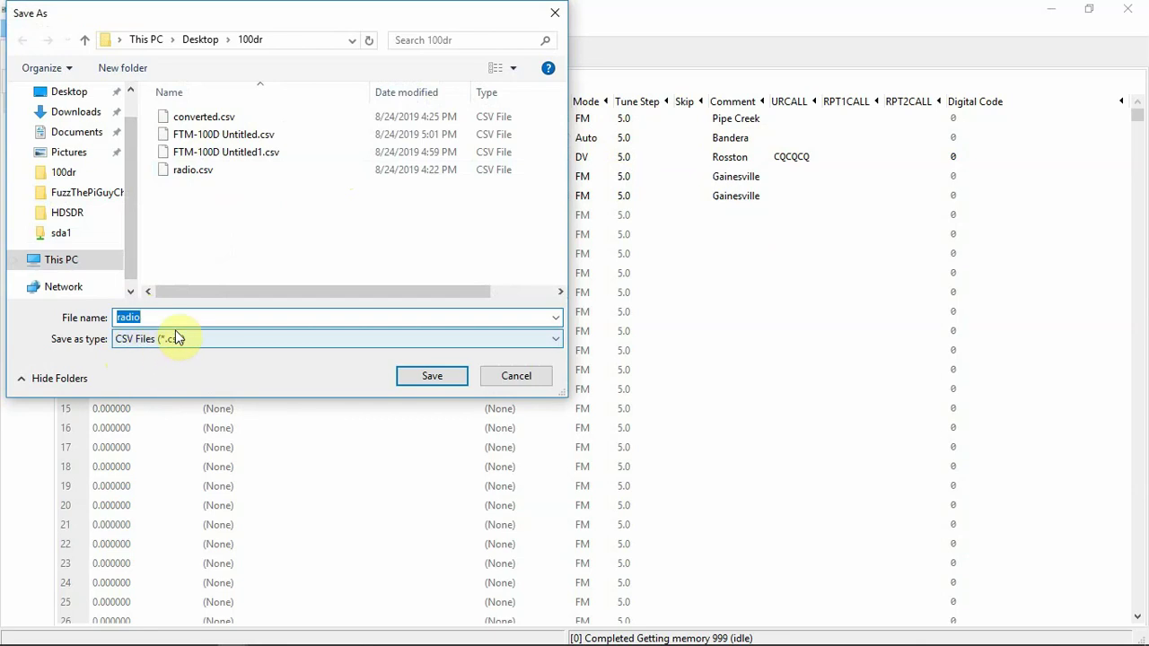
left_click(56, 99)
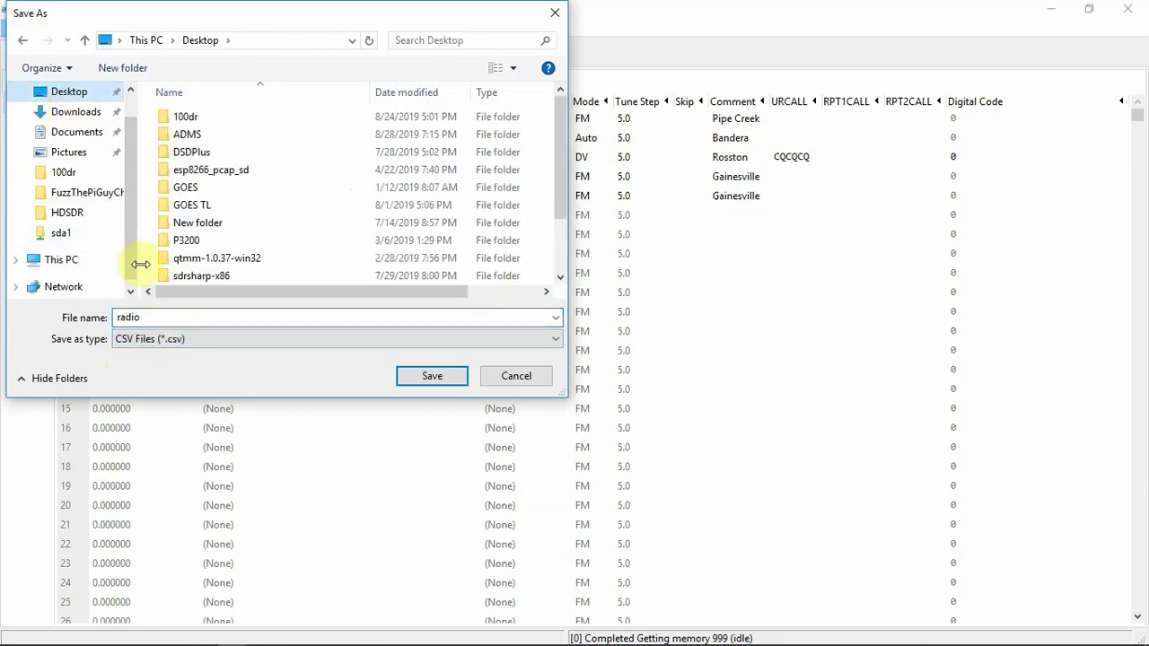
double_click(182, 314)
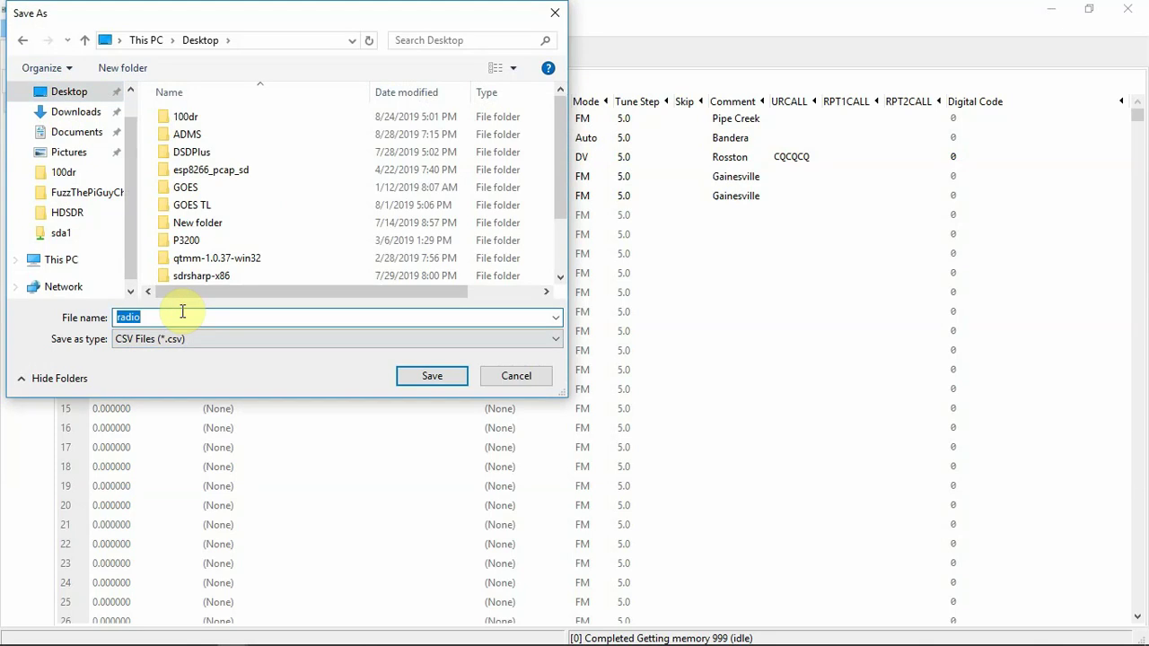
left_click(418, 378)
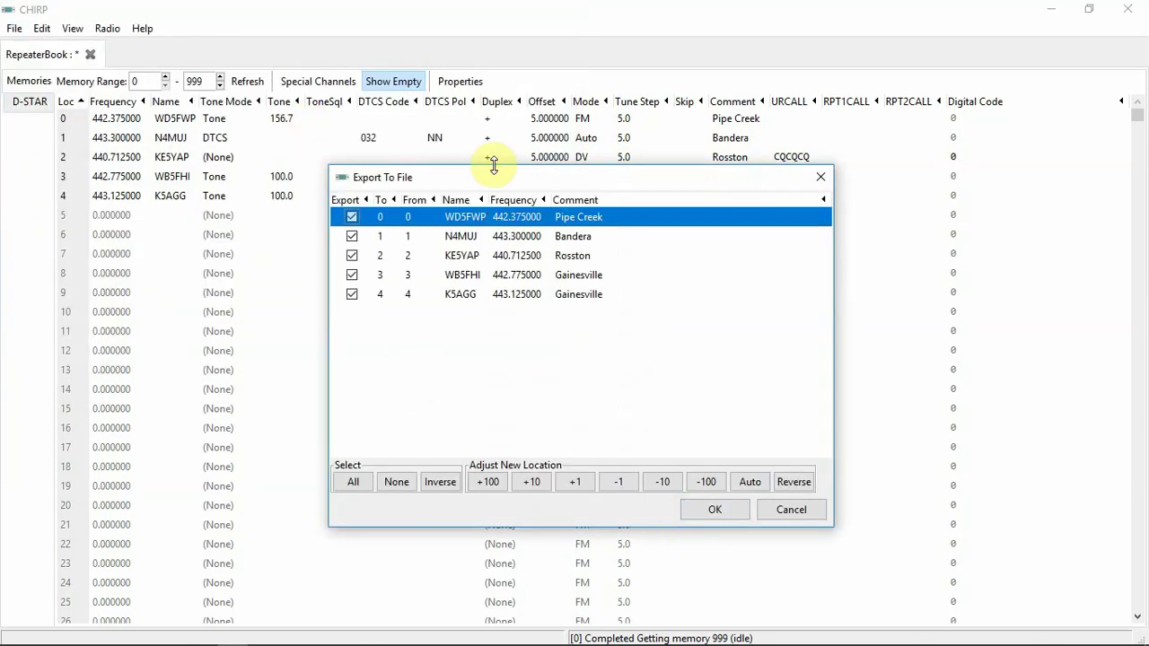
left_click(706, 512)
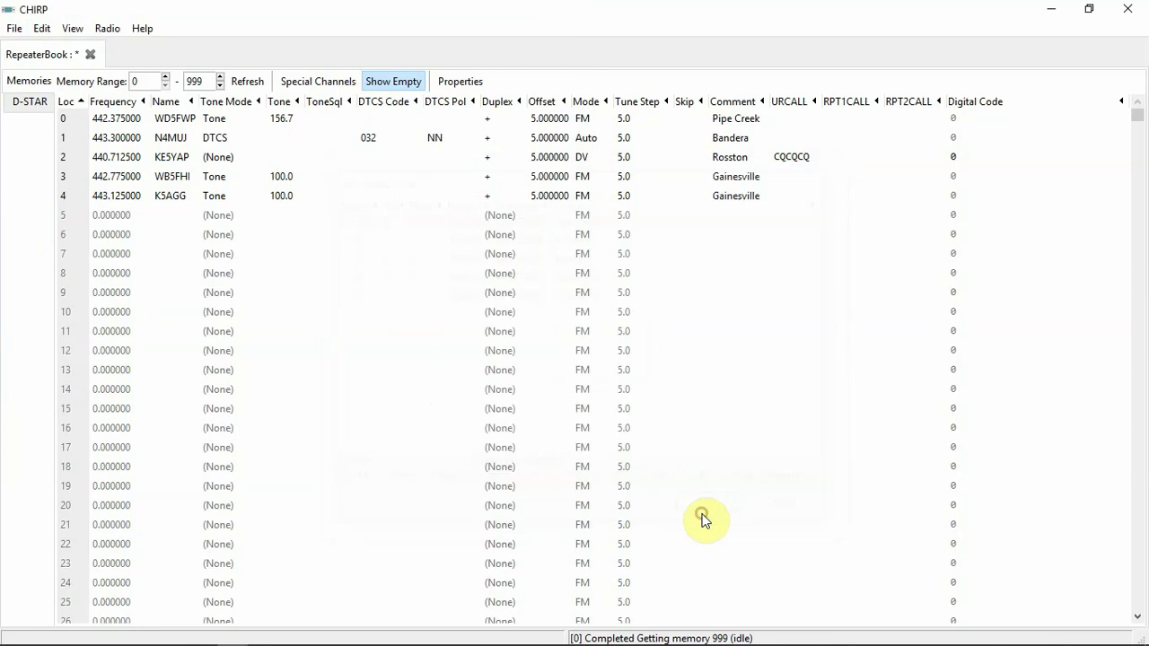